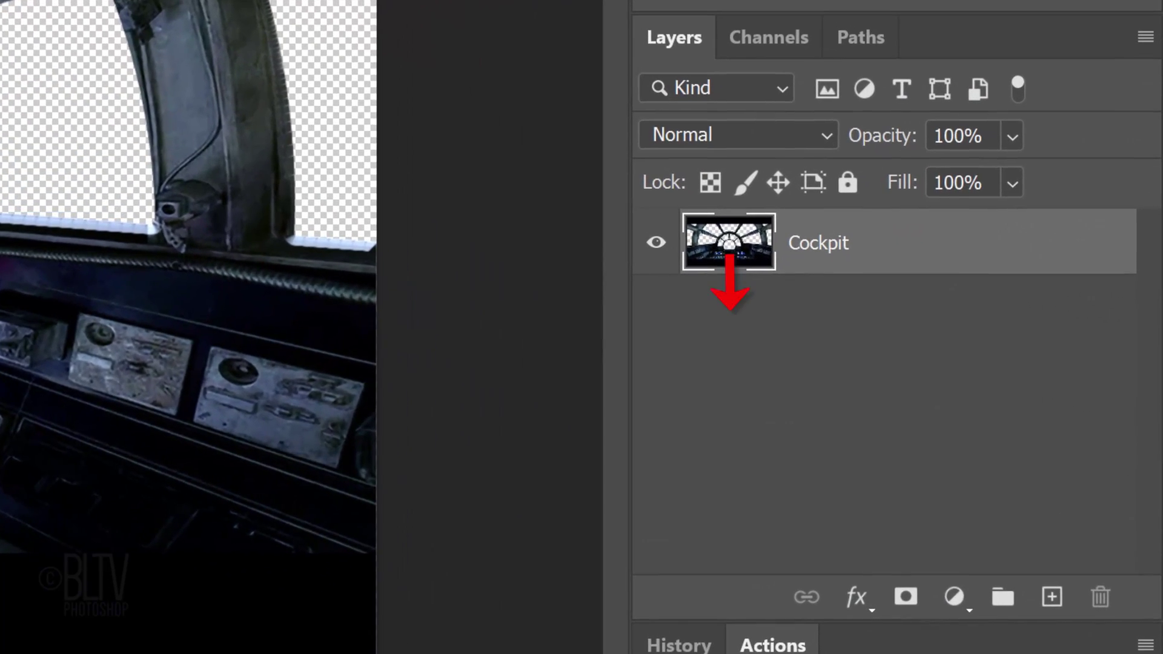
Add a black-filled Layer 1, duplicate it, hide Cockpit, and convert the copy to a smart object
left_click(1052, 598, "ctrl")
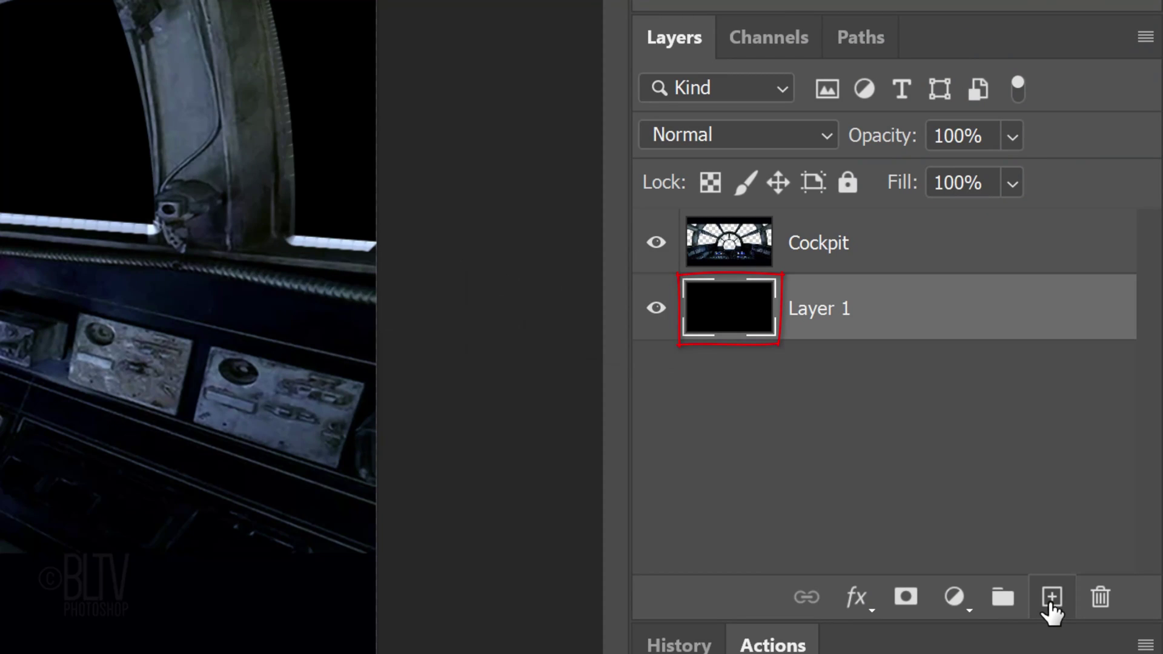
key("ctrl+j")
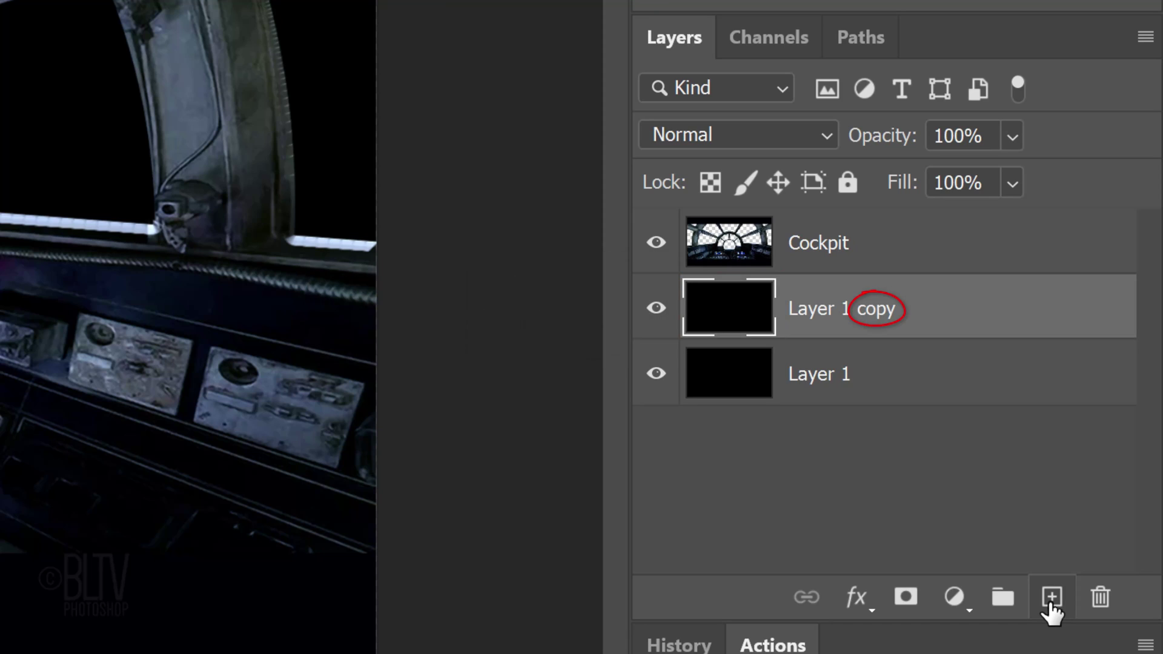
left_click(656, 245)
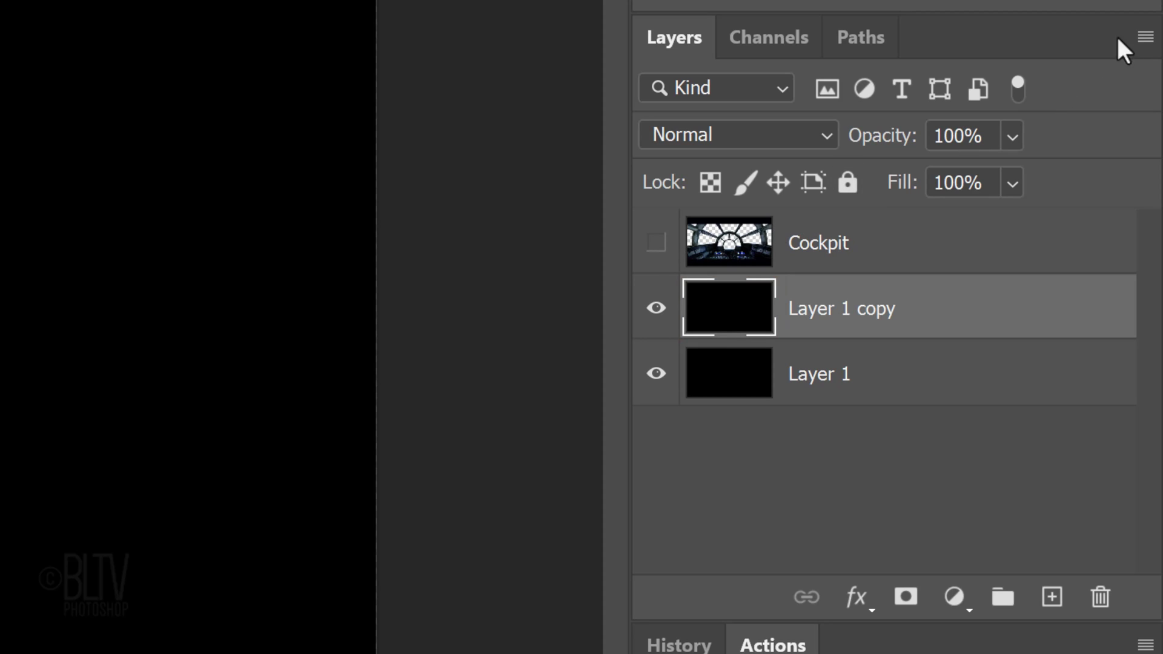
left_click(1144, 38)
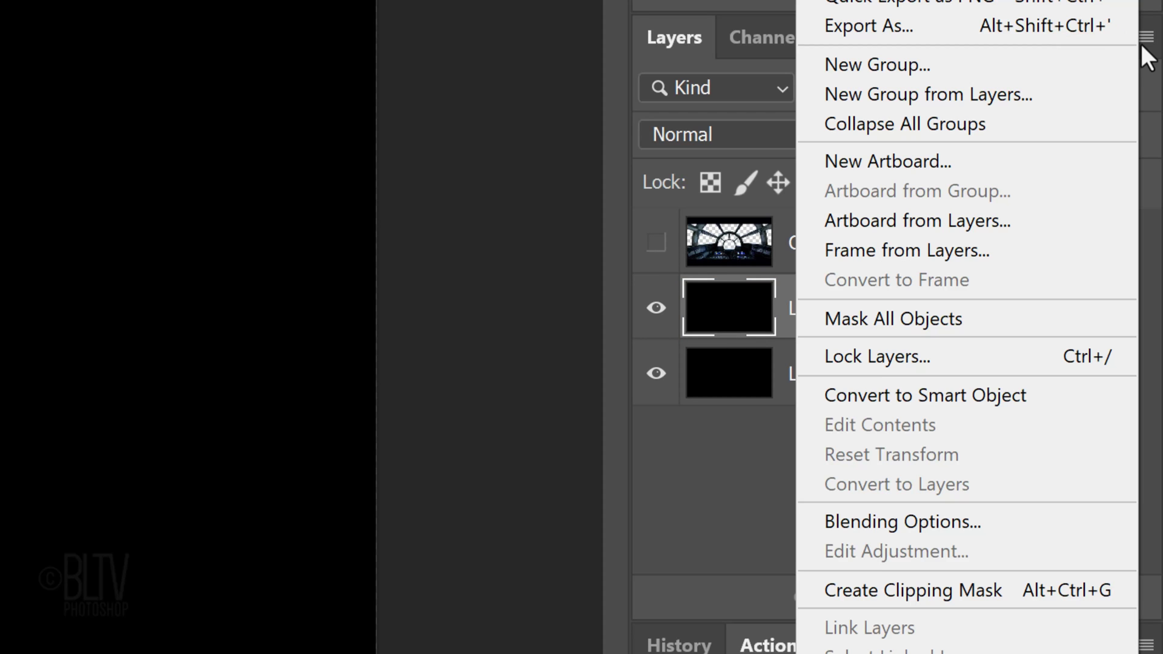
left_click(899, 395)
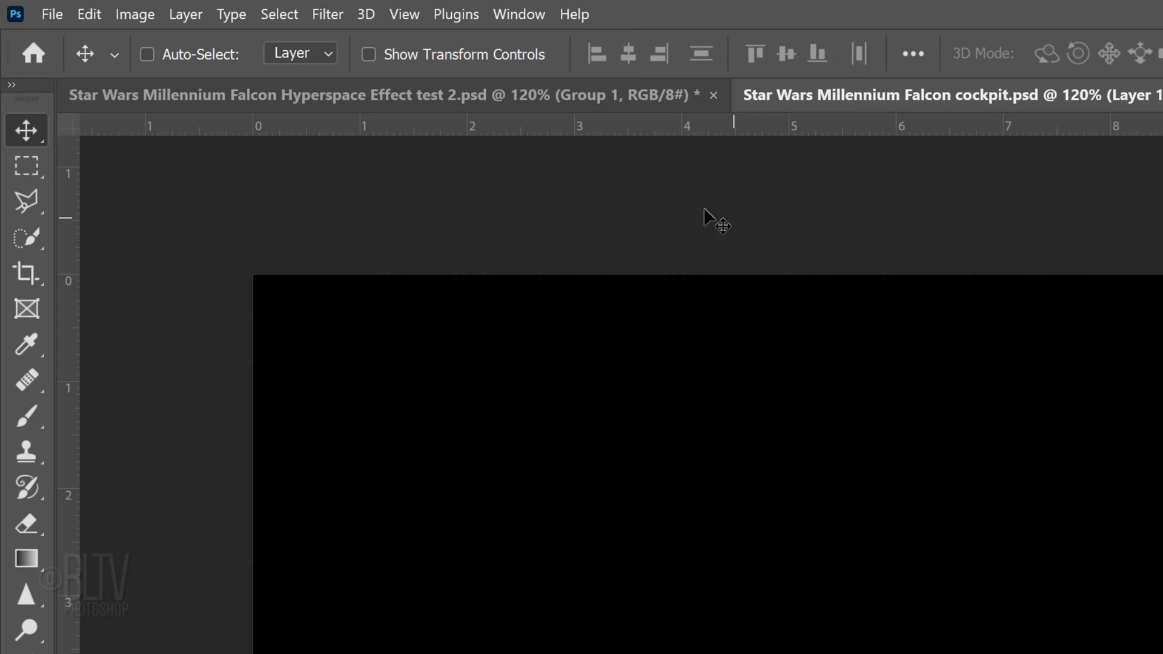
Apply 100% monochromatic Gaussian Add Noise and a 0.5-pixel Gaussian Blur to Layer 1 copy
left_click(328, 14)
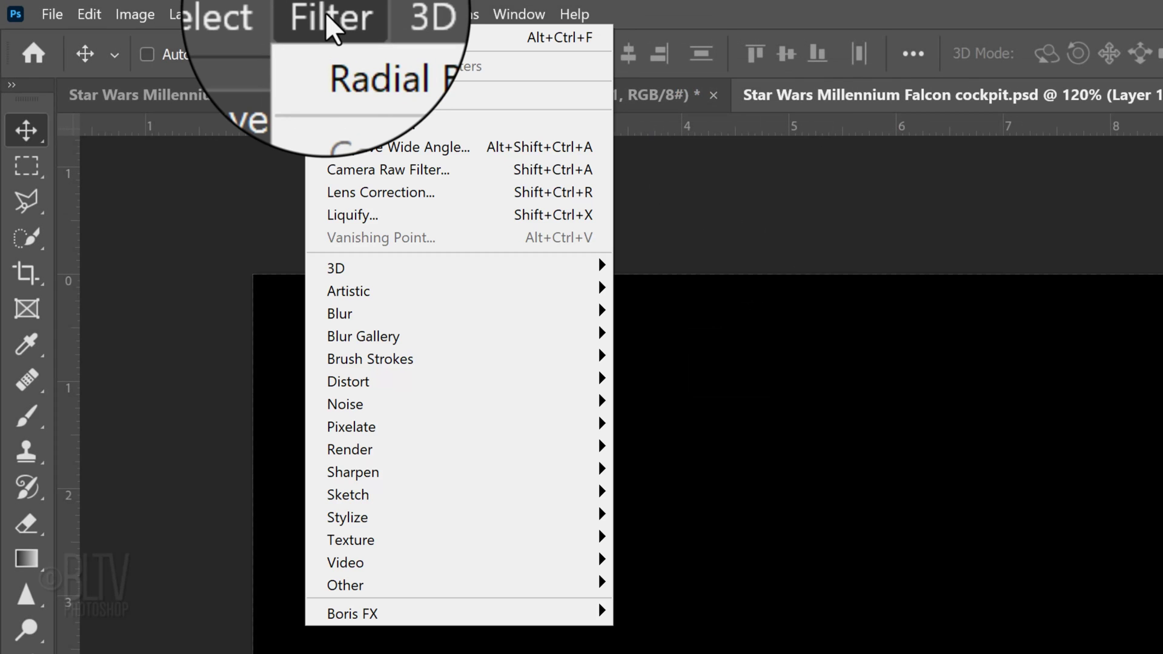
mouse_move(350, 404)
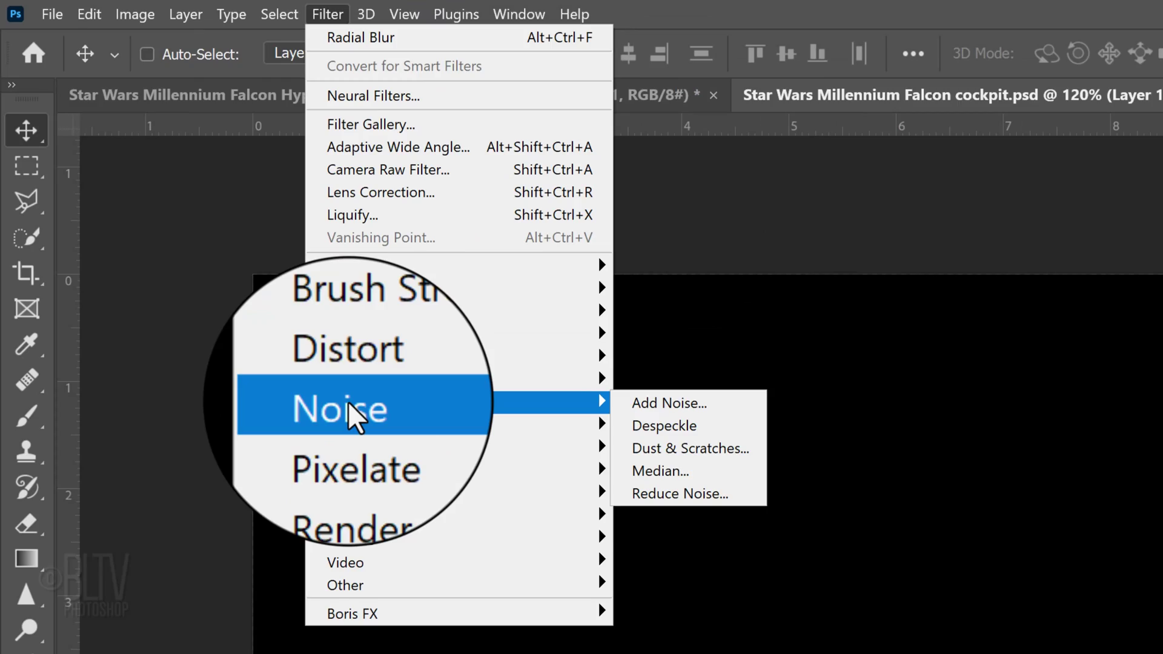
left_click(669, 406)
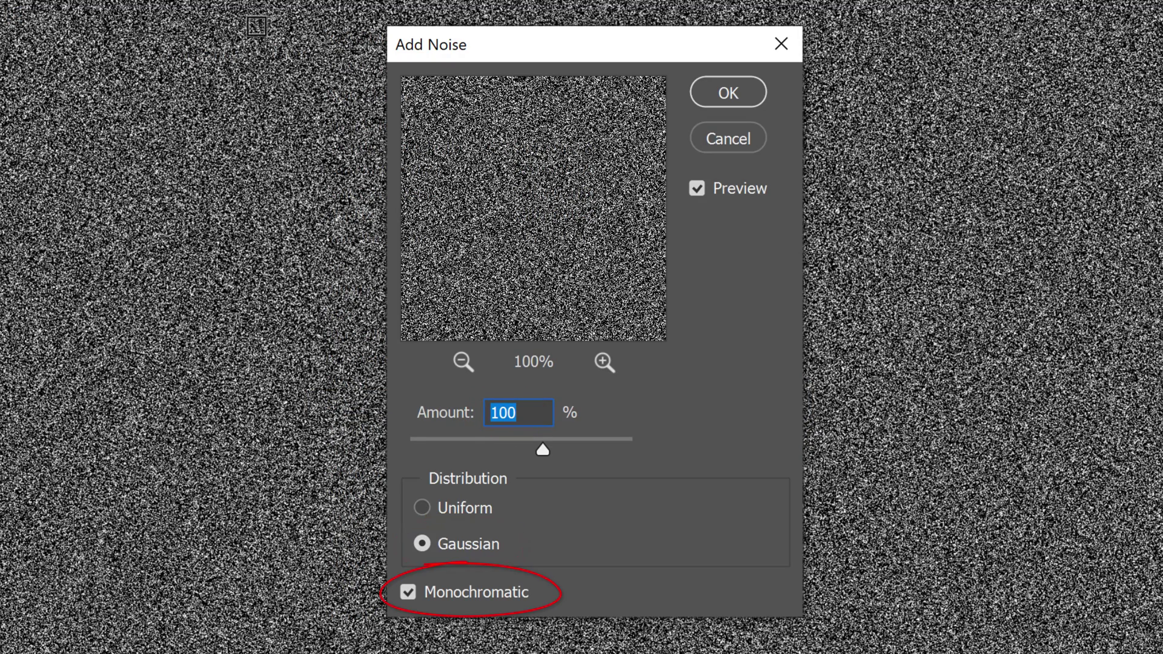
left_click(722, 94)
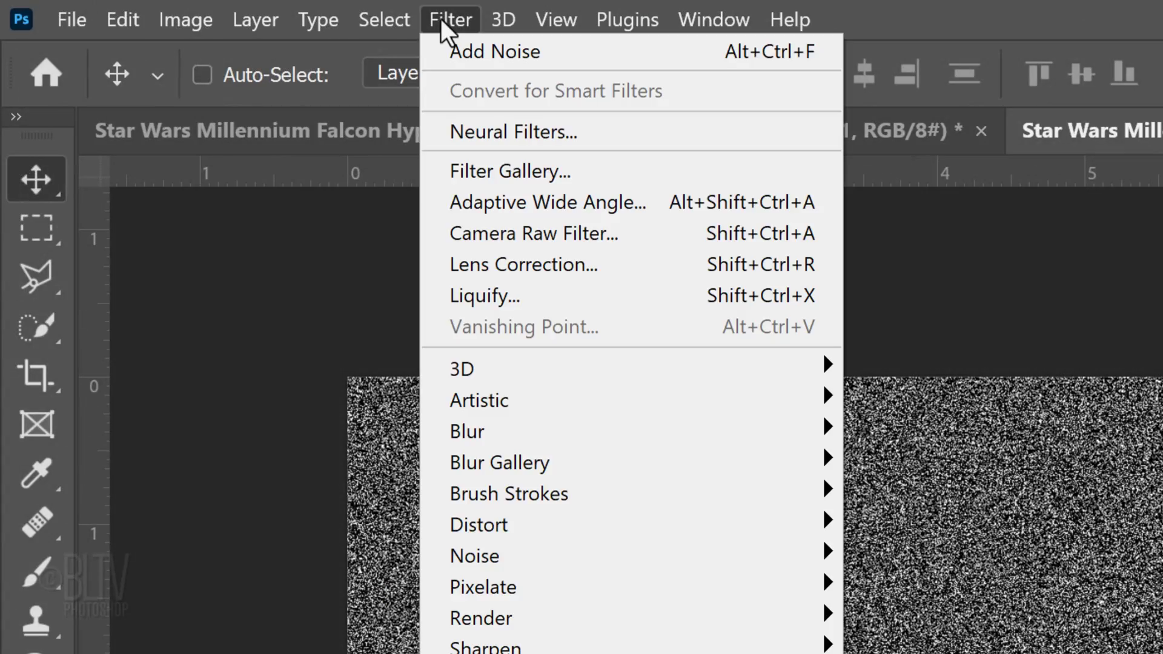
mouse_move(476, 428)
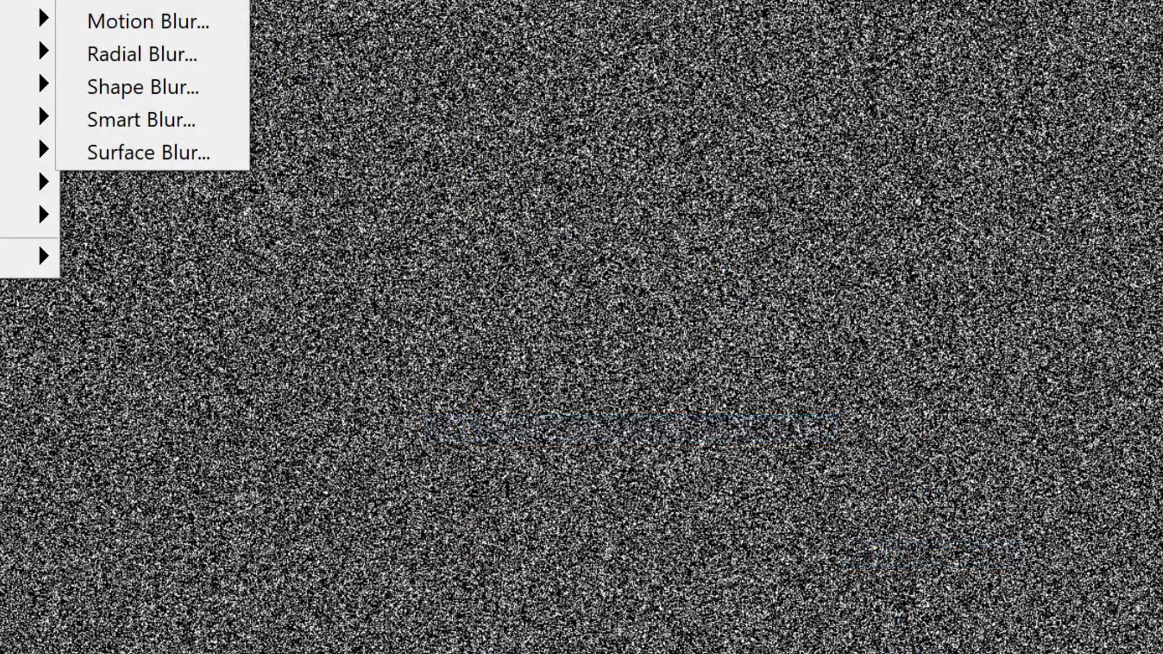
left_click(933, 554)
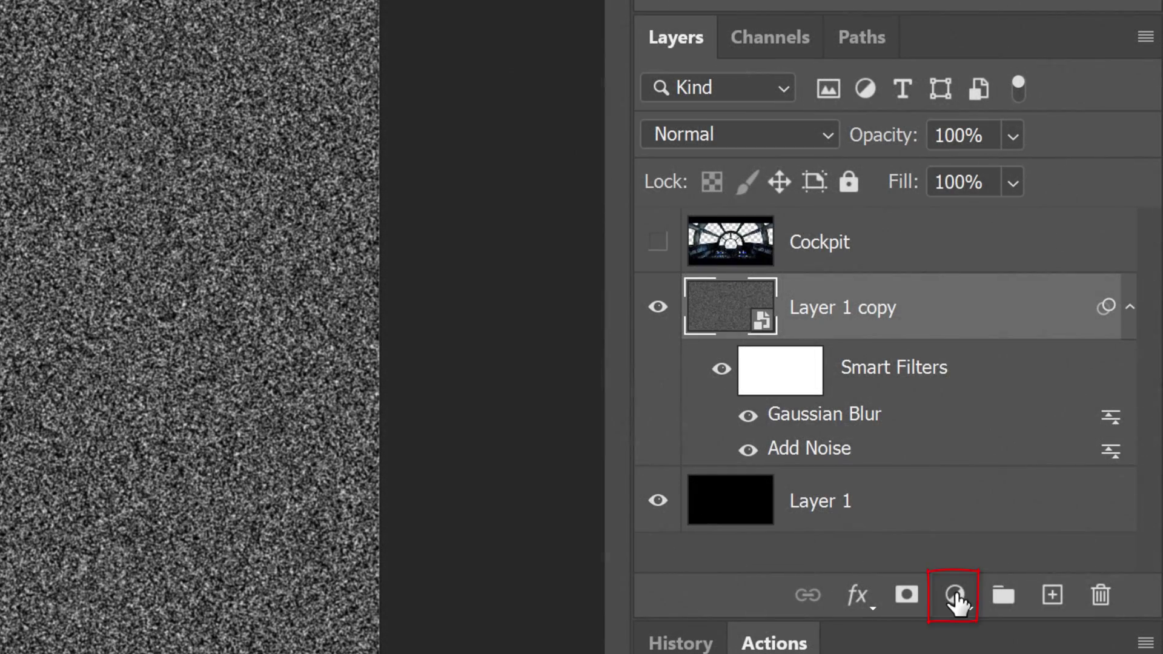
Add a Levels adjustment with input levels 110 and 150 above the noise layer
left_click(956, 595)
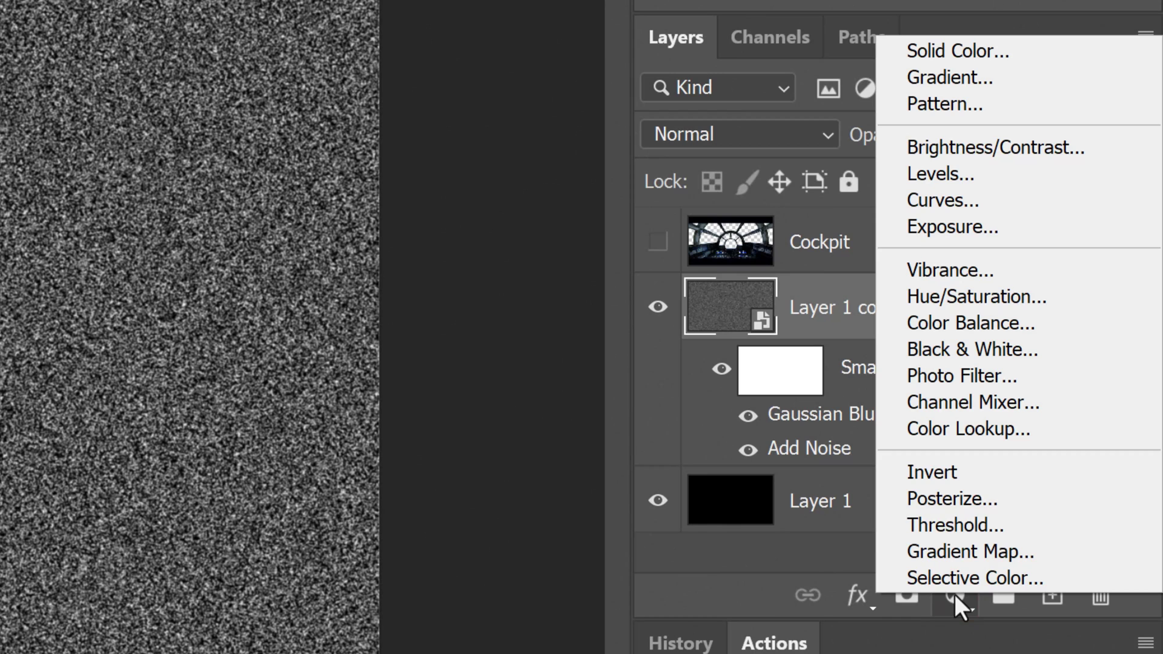
left_click(941, 171)
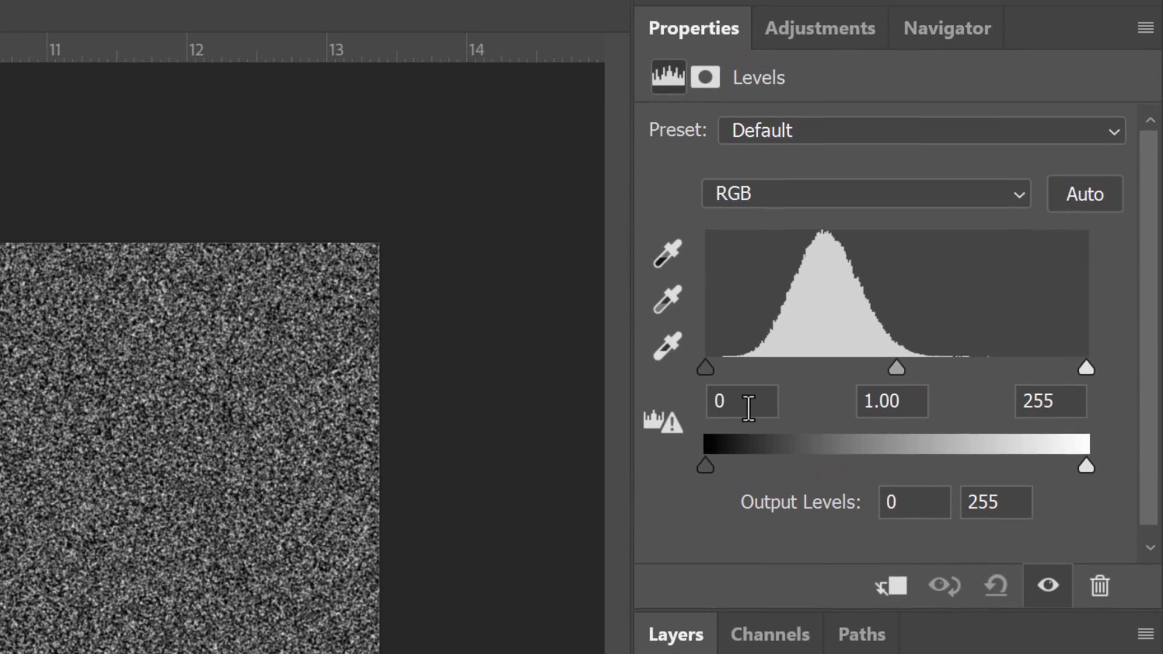
left_click(749, 358)
type("110")
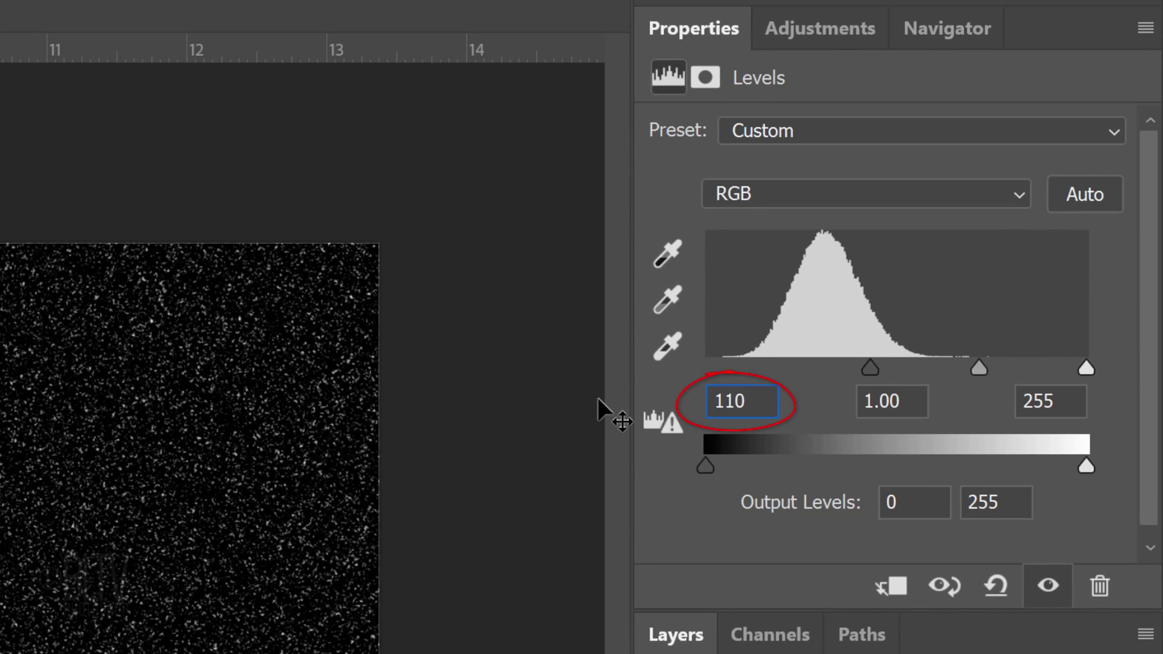
left_click(1067, 394)
type("150")
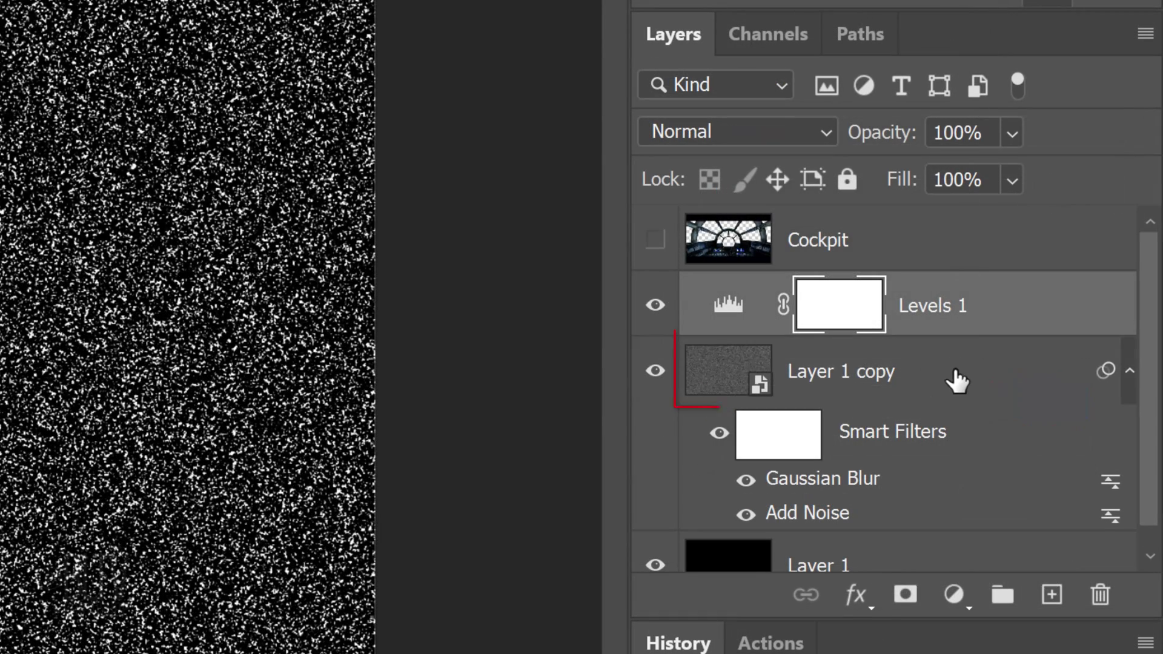
Merge Levels 1 and Layer 1 copy into a single smart object
left_click(956, 375, "shift")
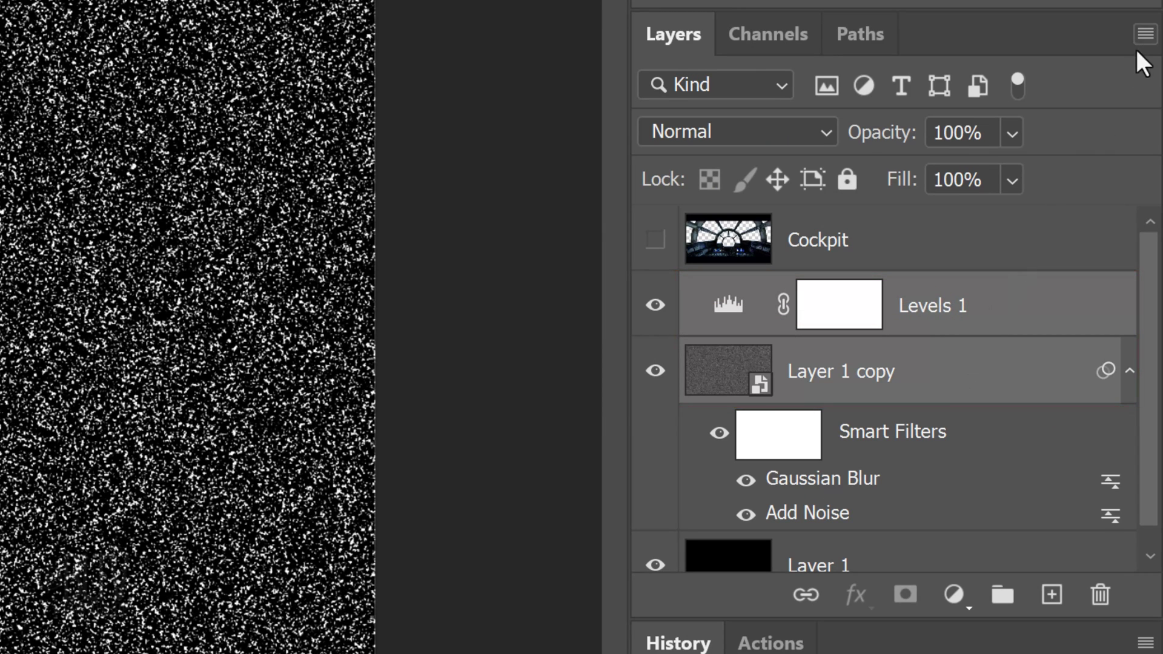
left_click(1145, 34)
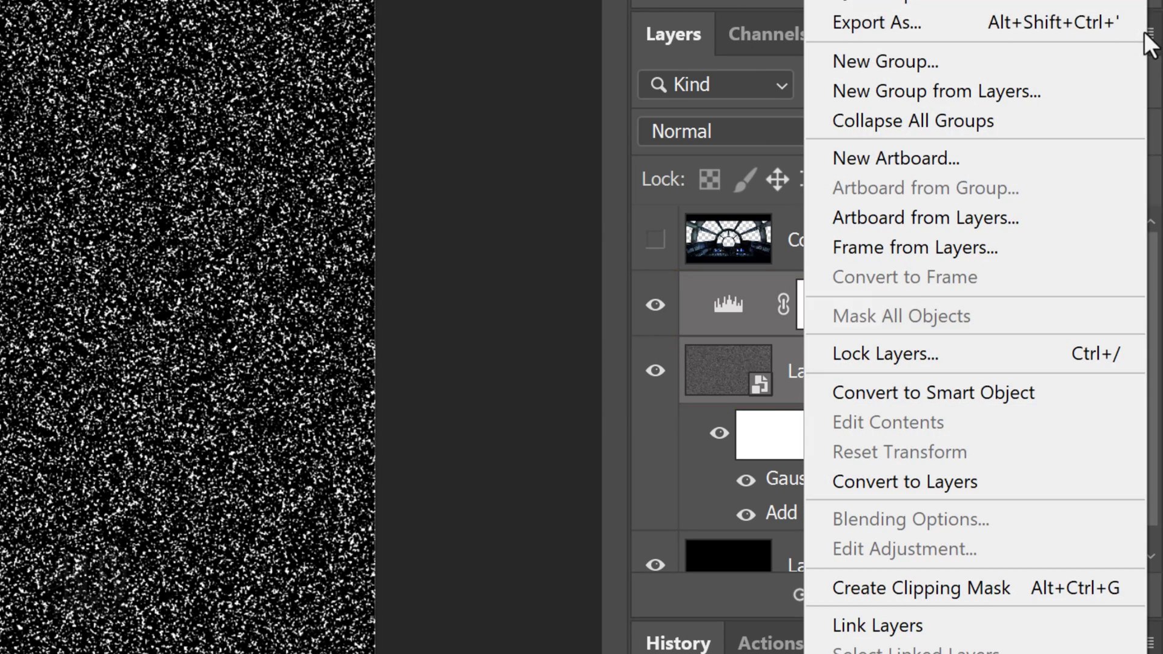
left_click(930, 392)
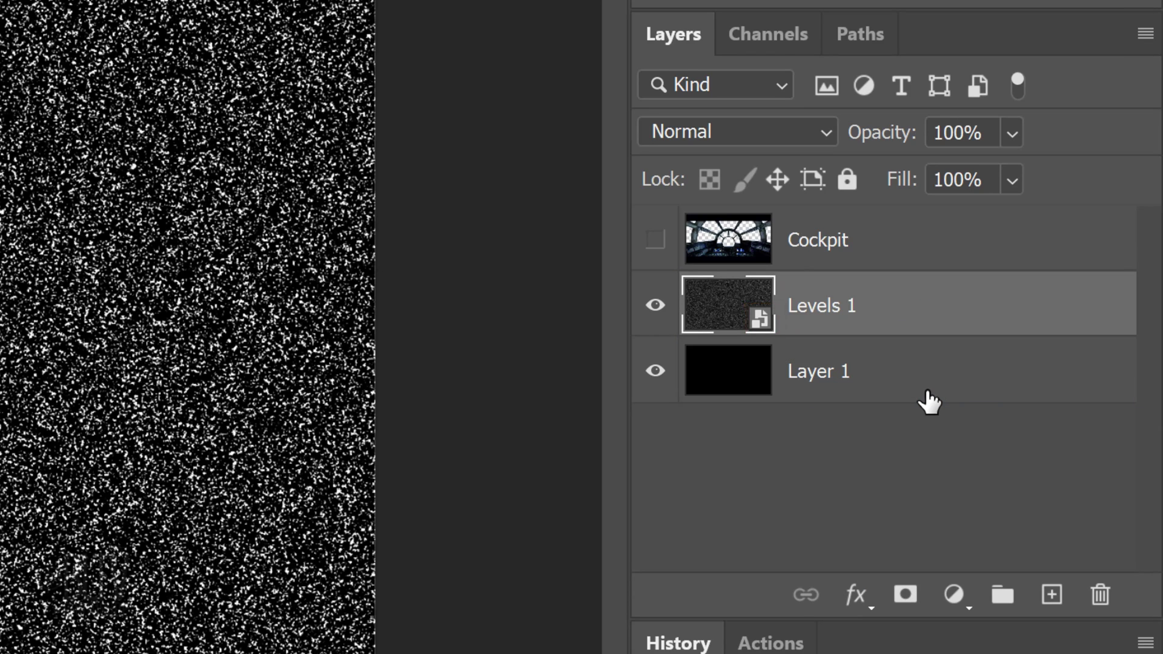
Make two hidden copies of the Levels 1 star layer and reselect the original
key("ctrl+j")
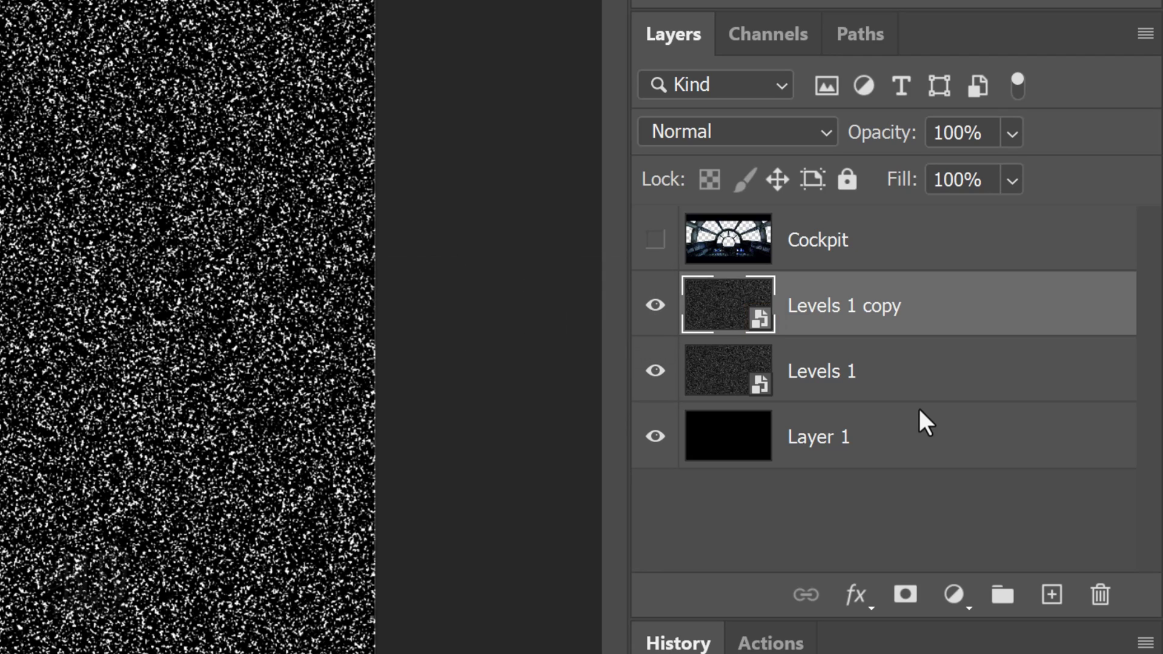
key("ctrl+j")
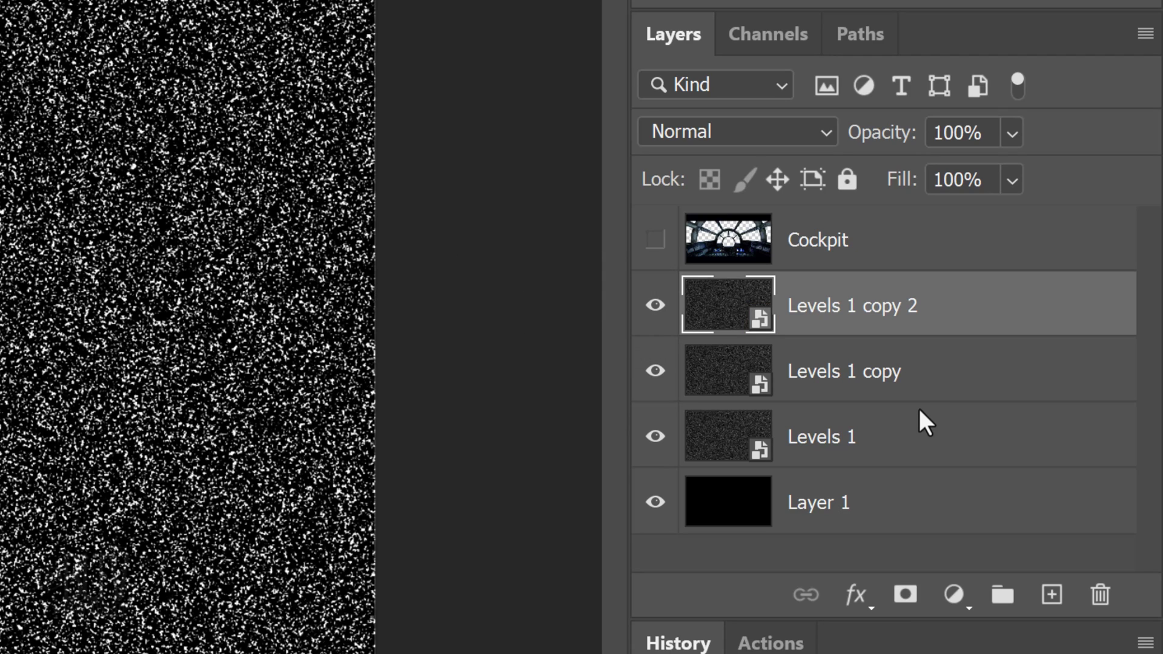
left_click(655, 305)
left_click(656, 376)
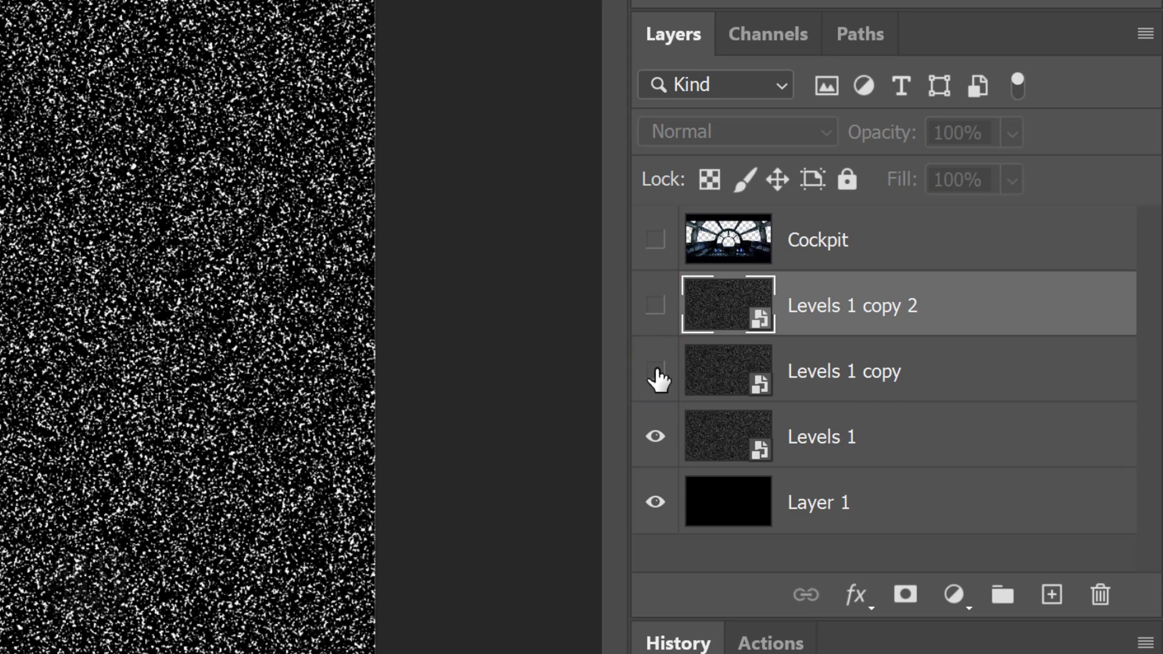
left_click(719, 440)
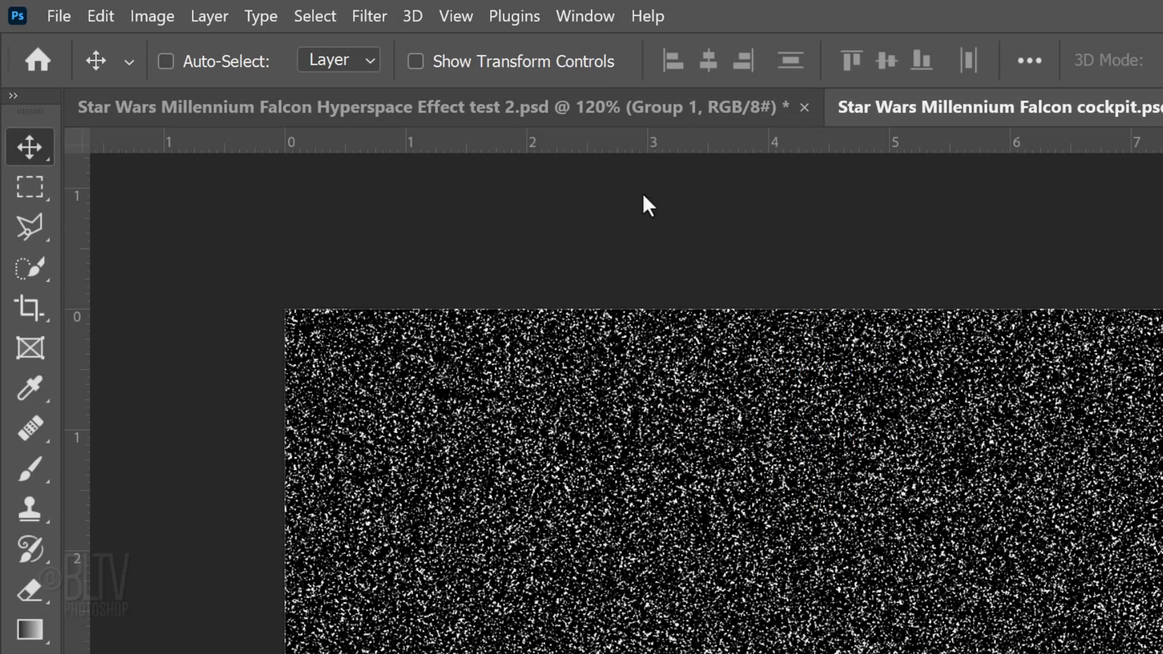
left_click(369, 17)
Apply a Radial Blur to Levels 1 at Amount 100, Zoom method, Best quality
mouse_move(388, 357)
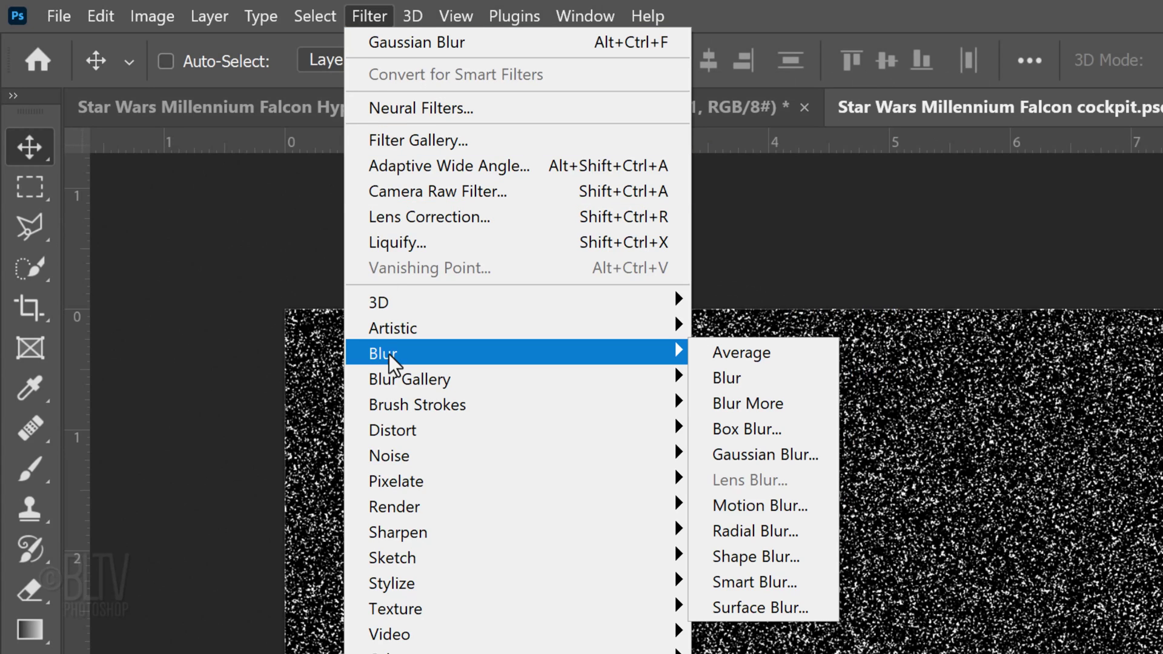
left_click(754, 539)
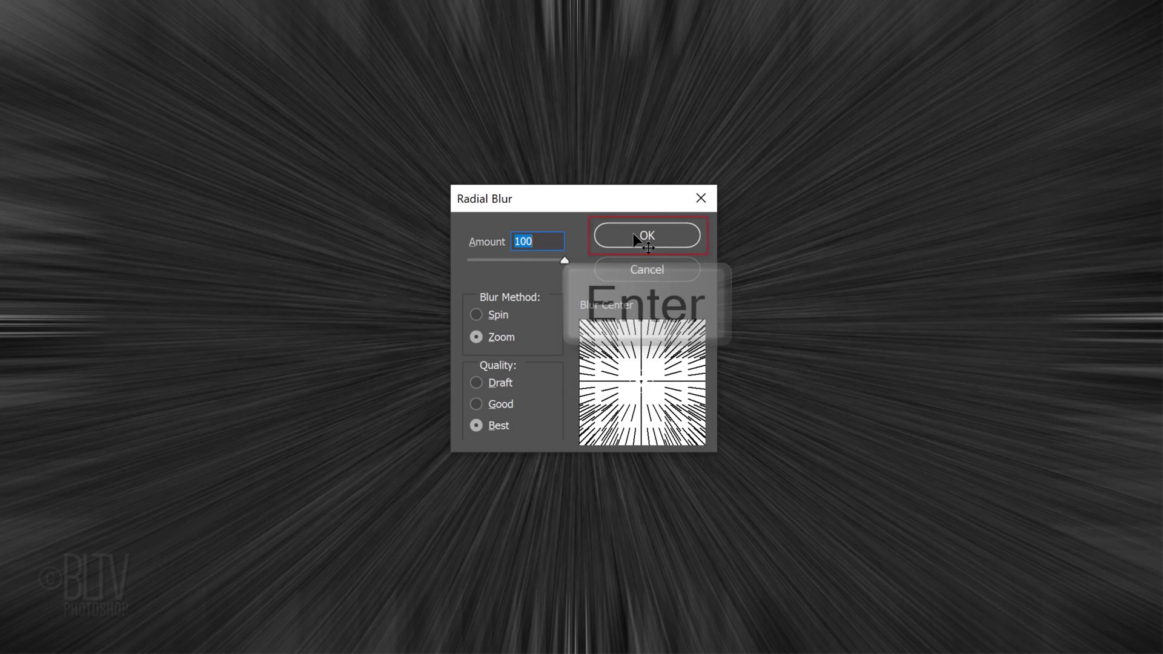
key("Return")
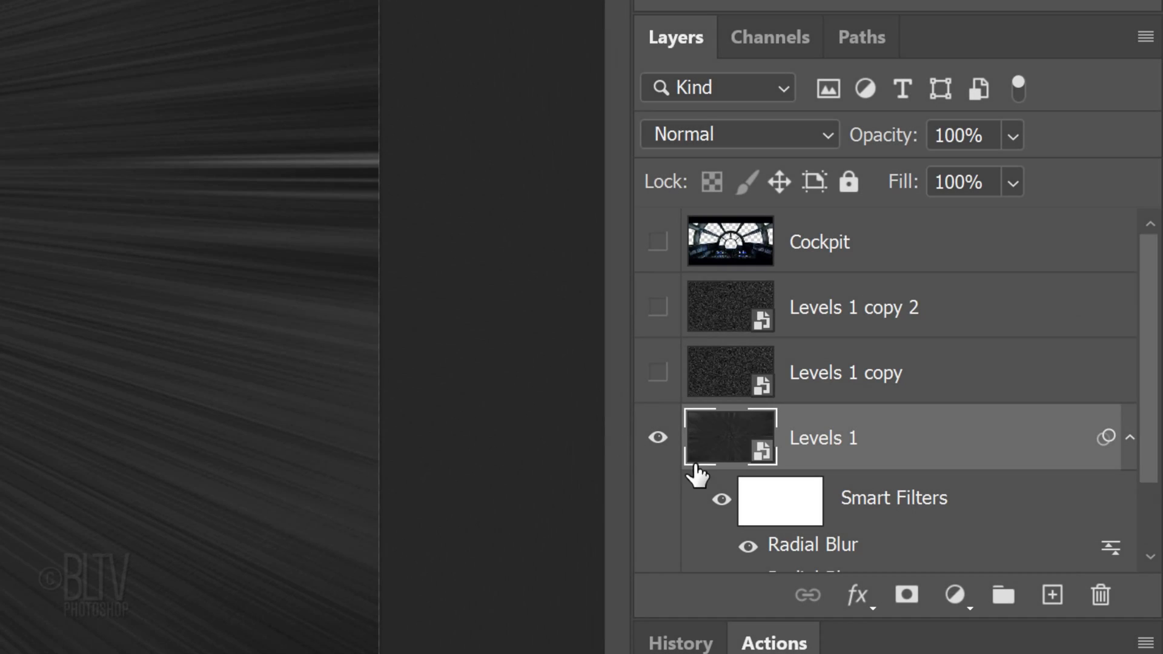
left_click(955, 597)
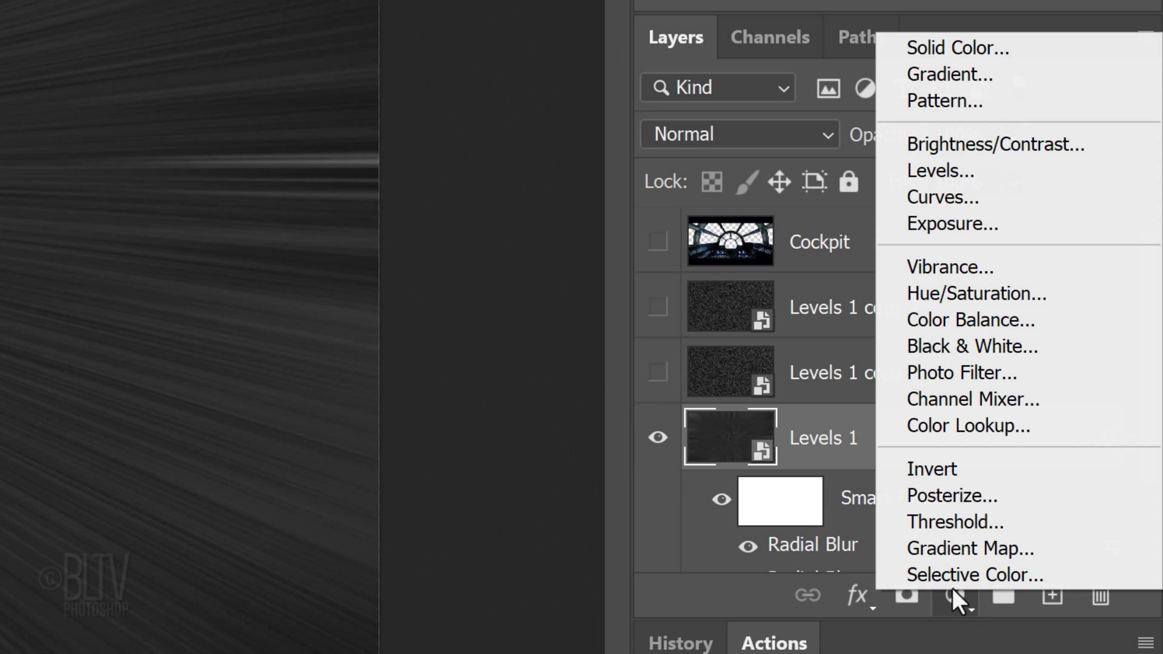
Add a Levels 2 adjustment clipped to Levels 1 with input levels 37 and 70
left_click(930, 180)
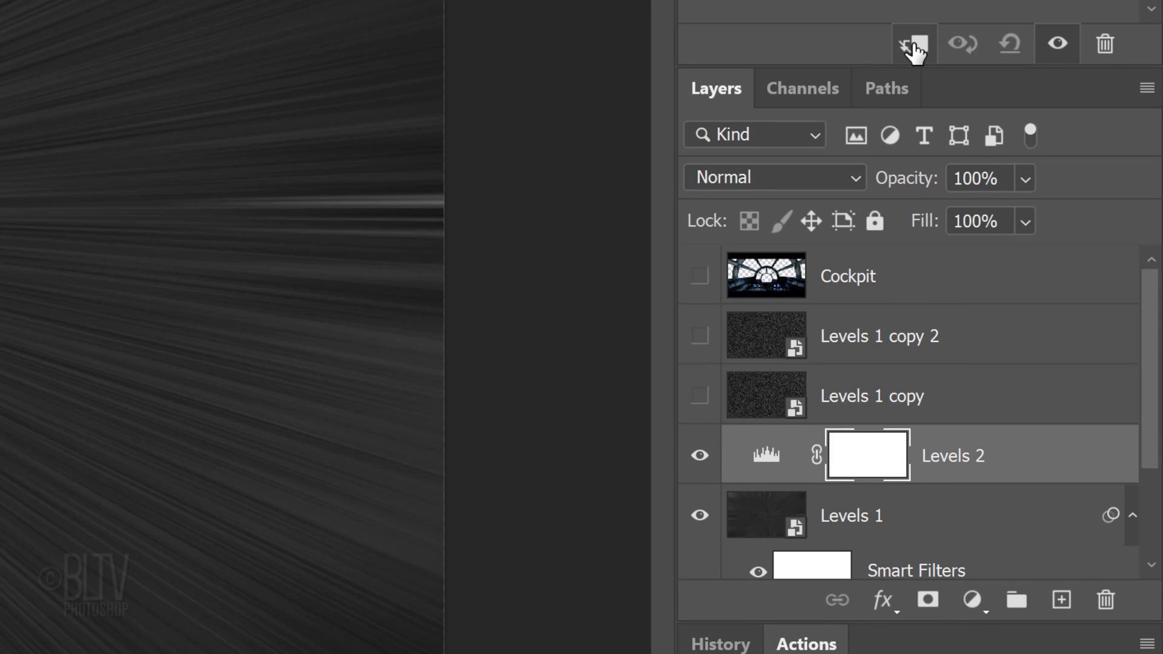
key("ctrl+alt+g")
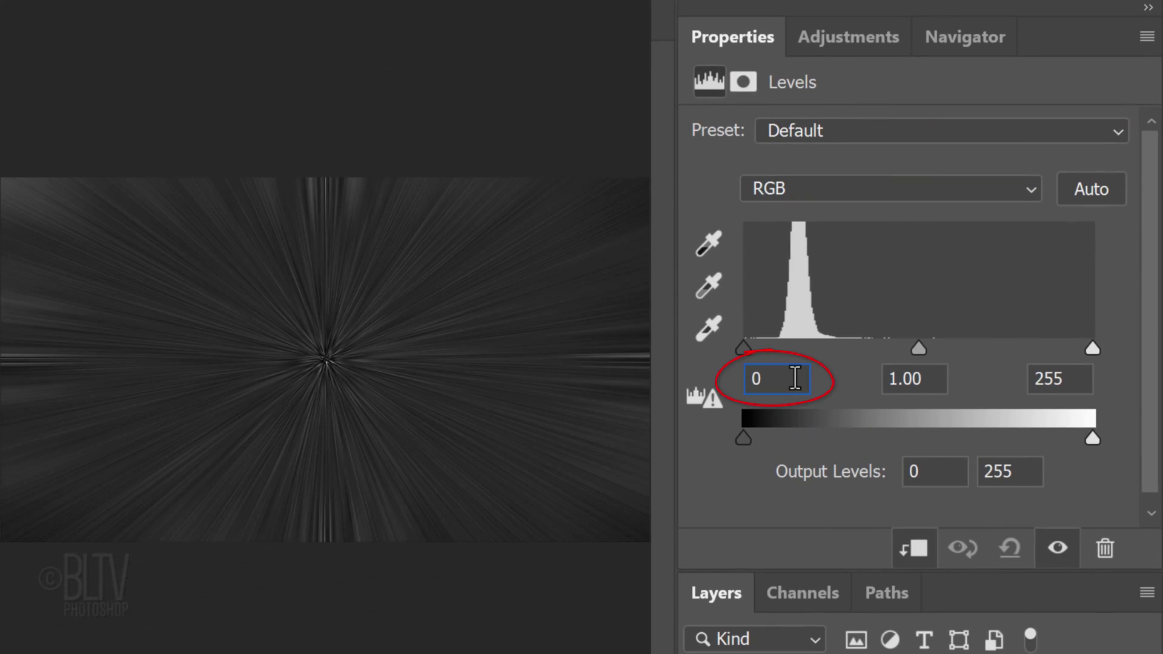
double_click(794, 379)
type("3")
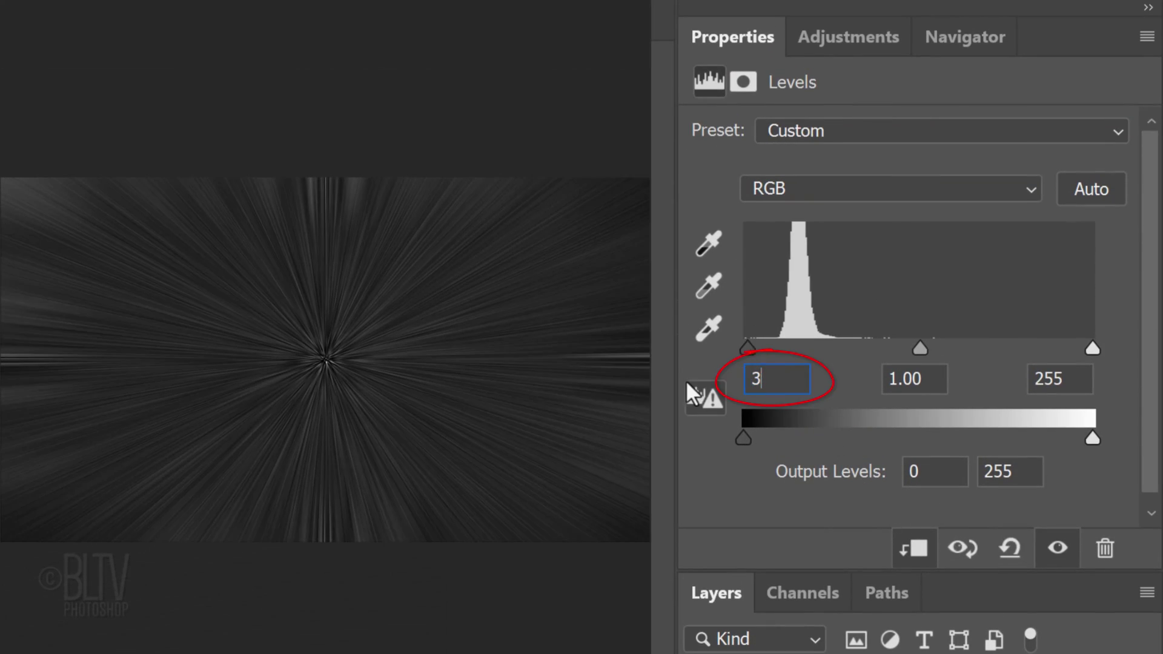
type("7")
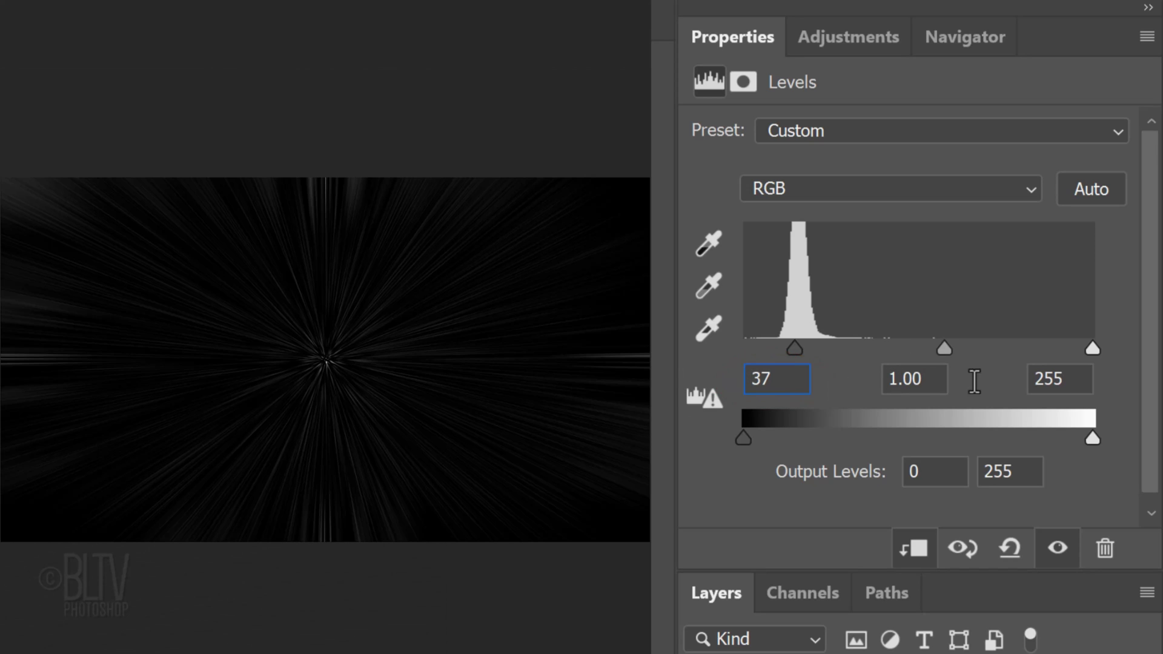
left_click(1088, 373)
double_click(1087, 373)
type("70")
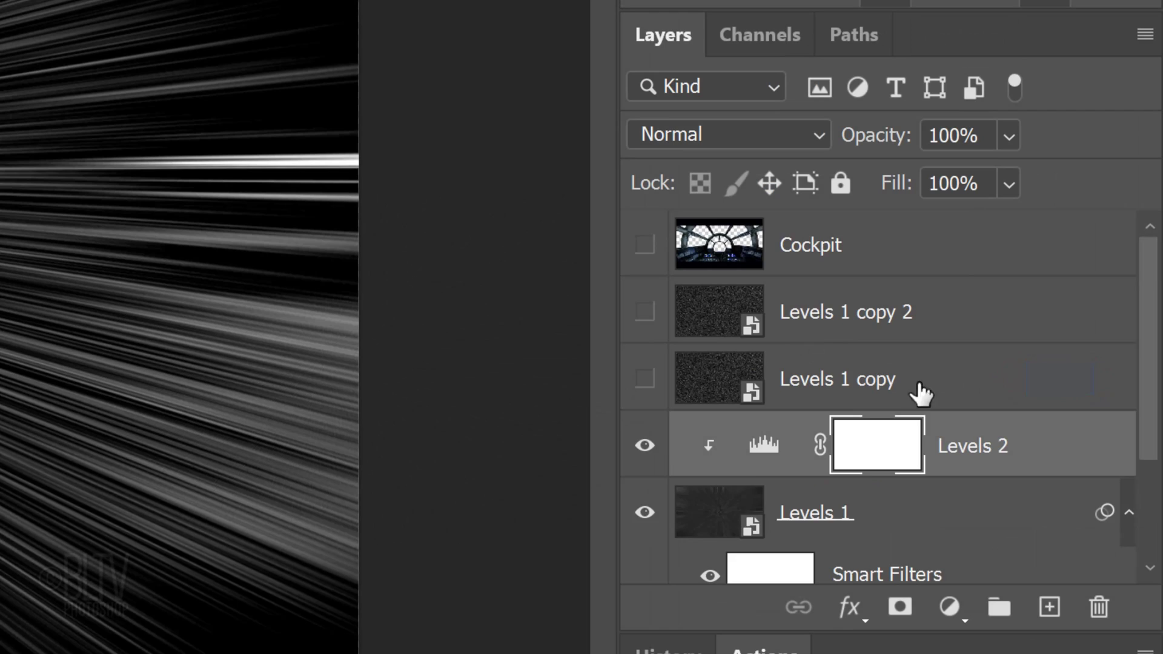
scroll(914, 394, "down", 2)
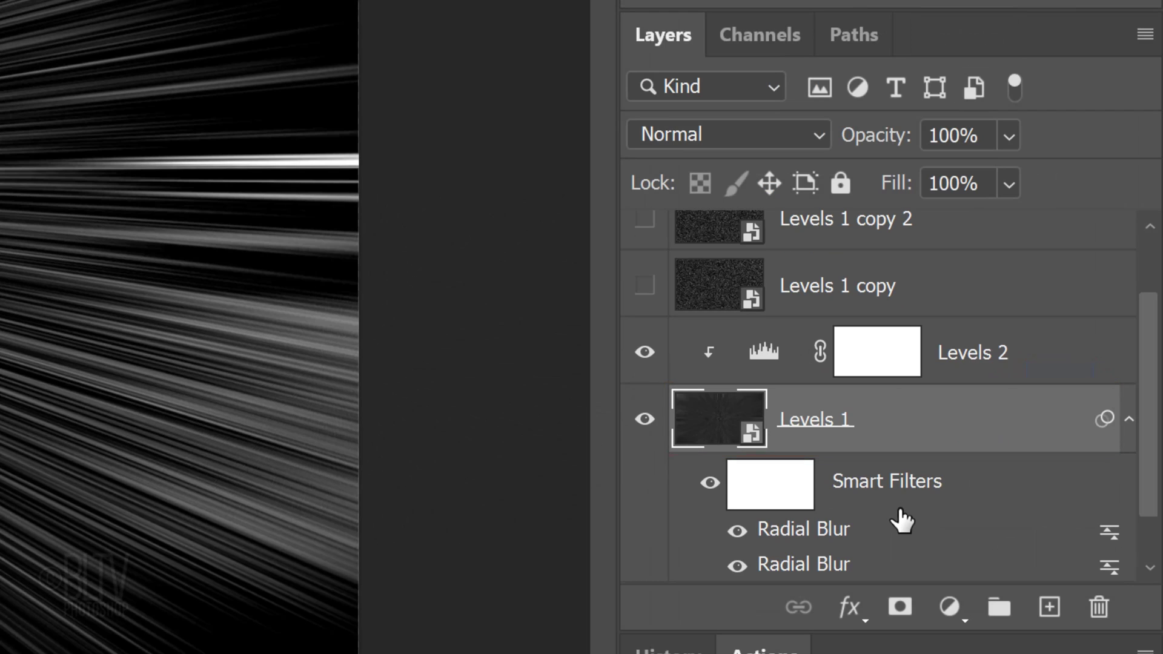
left_click(899, 611)
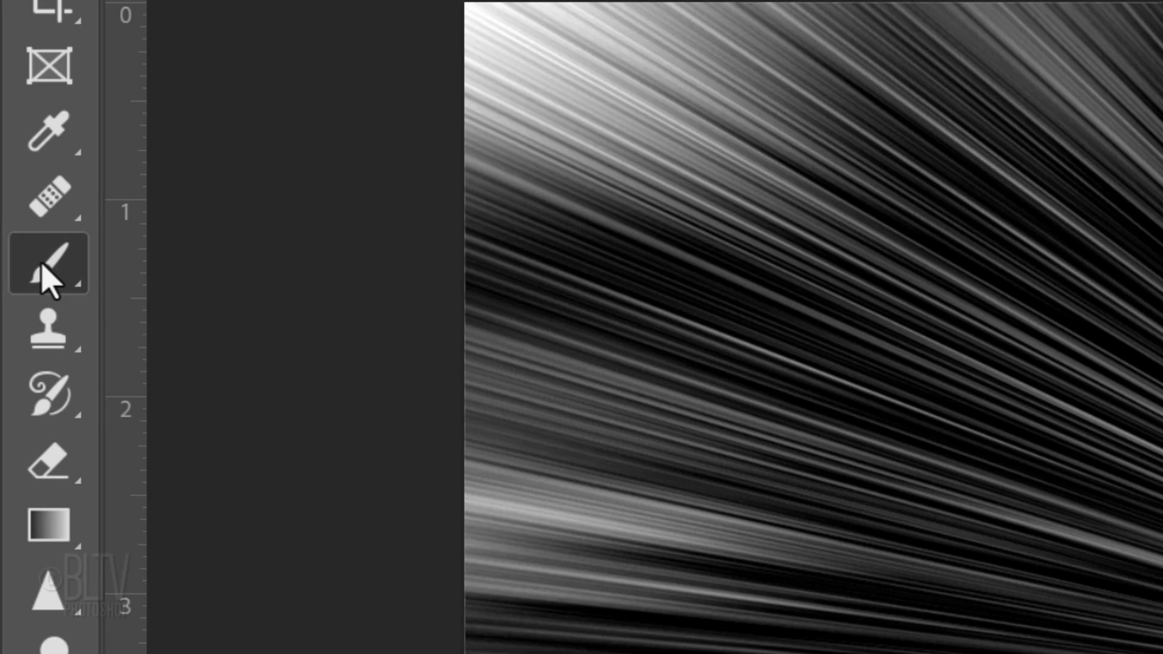
Paint a soft black centre spot on the Levels 1 mask with a 700 px brush, then unlink it
right_click(40, 266)
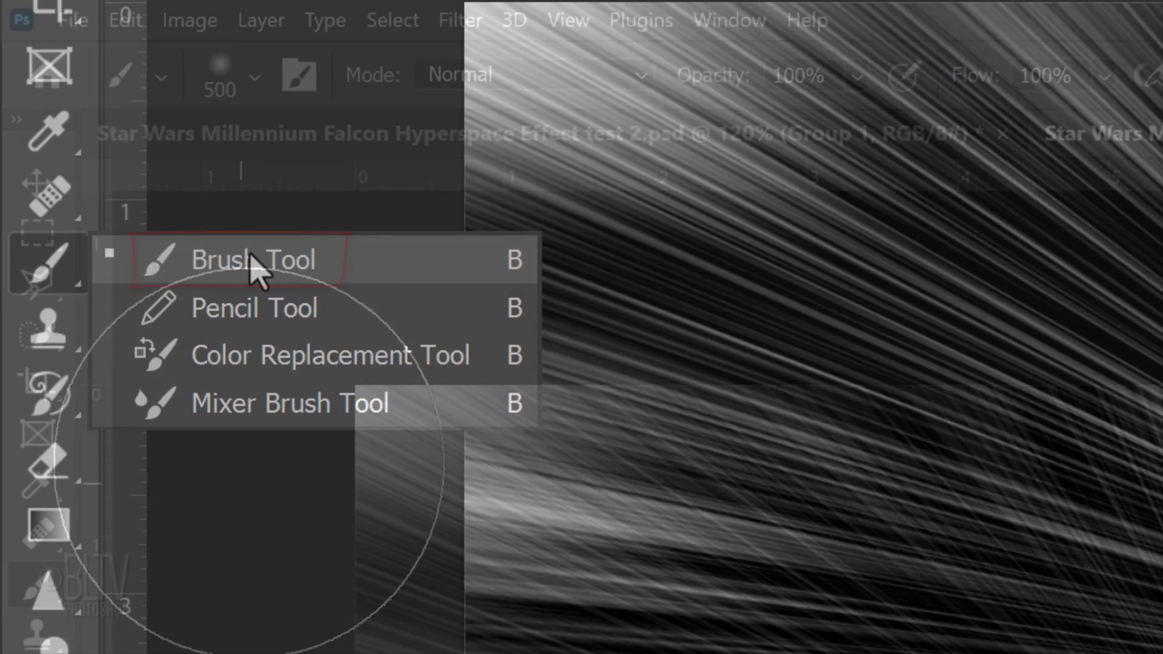
left_click(257, 266)
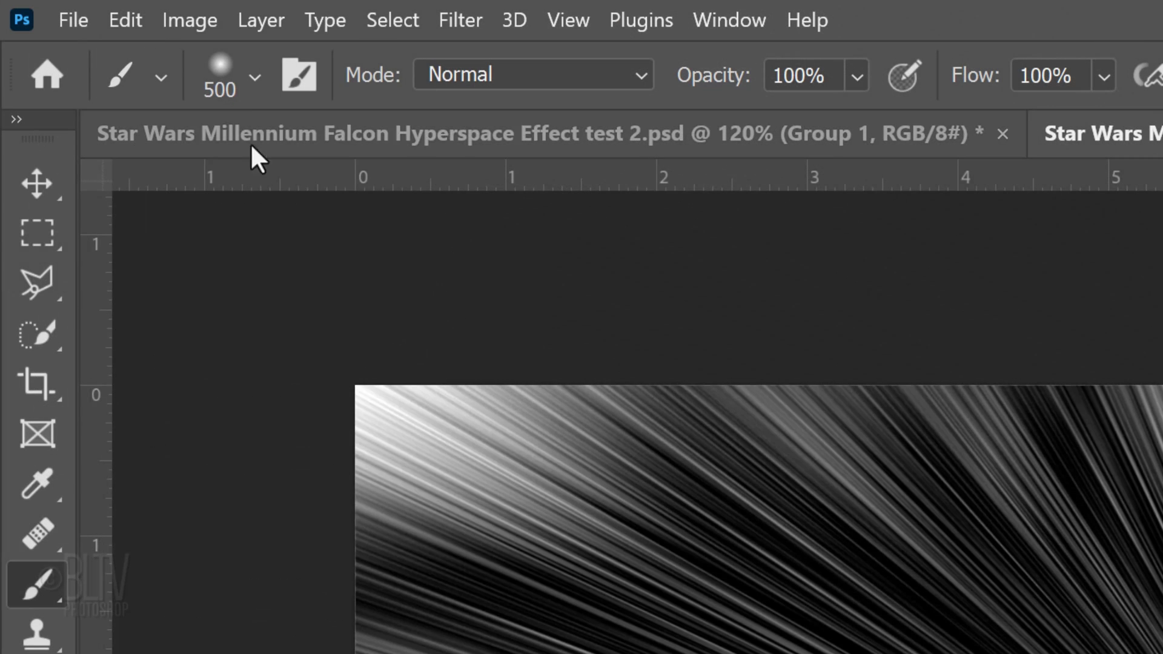
left_click(254, 78)
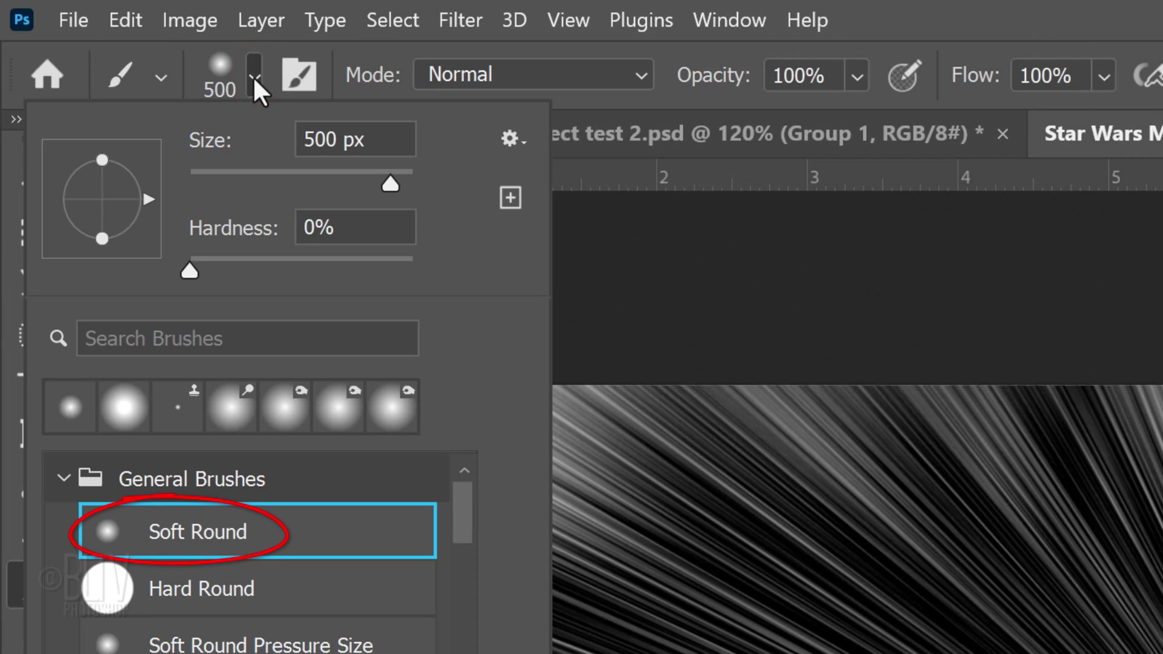
left_click(326, 140)
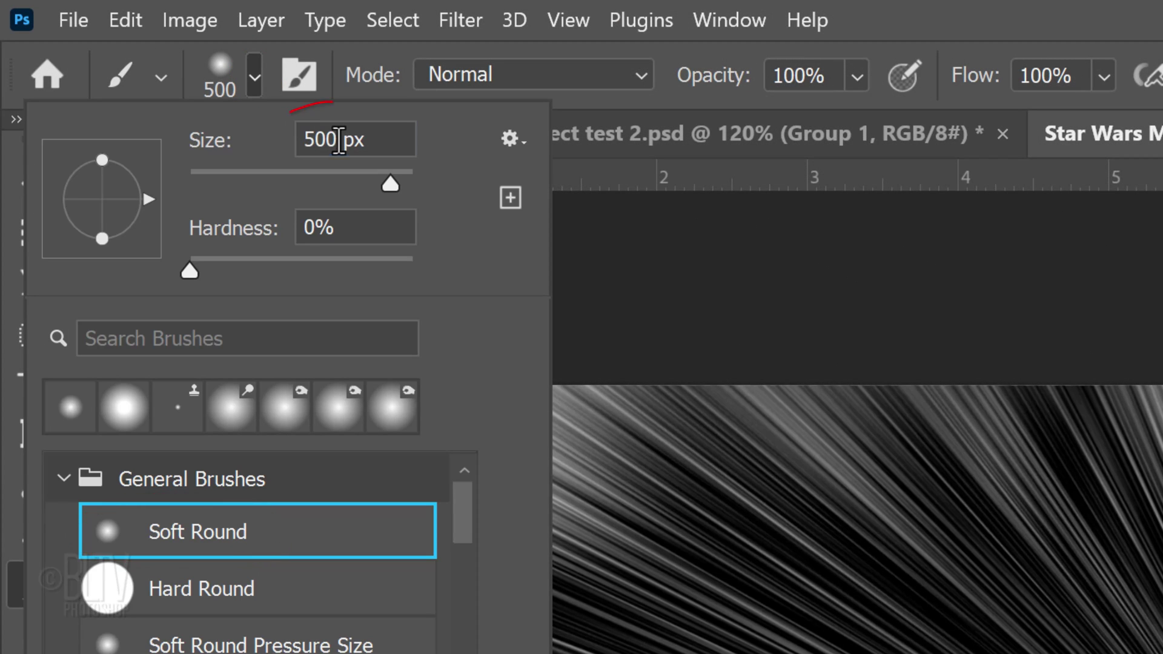
double_click(326, 140)
type("700")
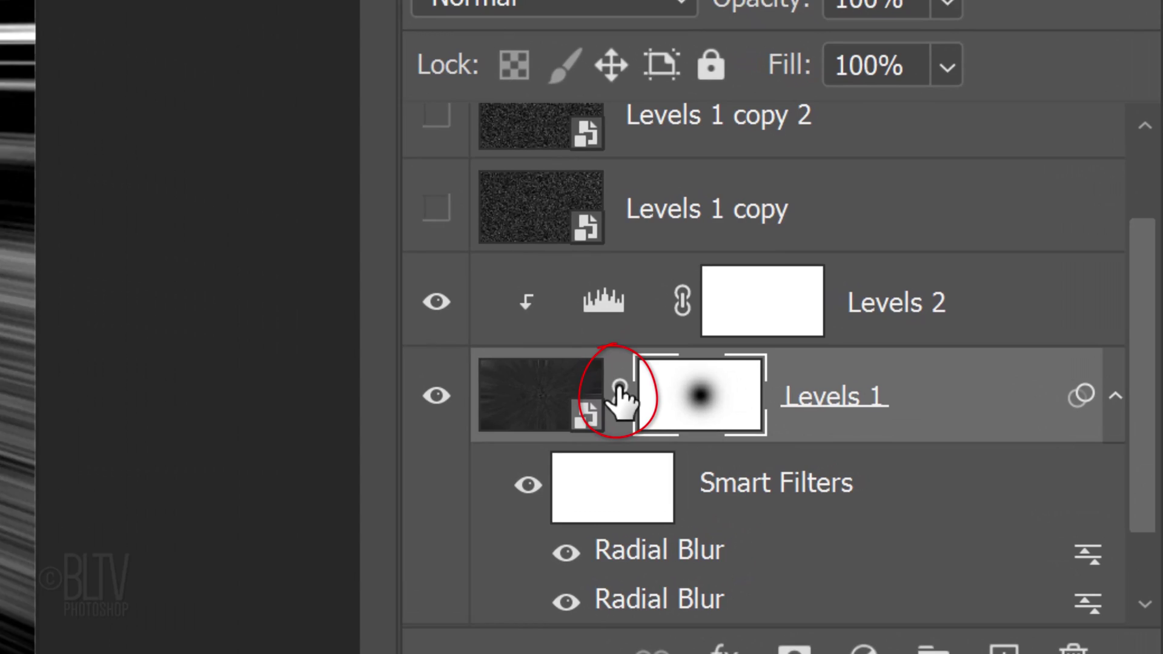
left_click(592, 385)
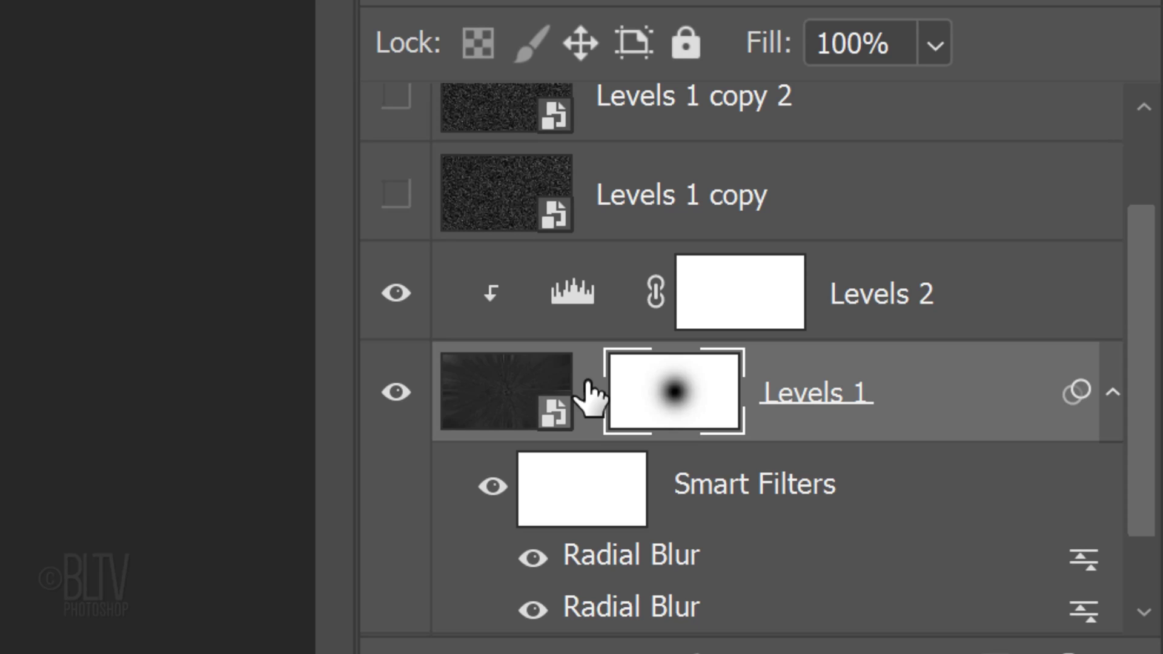
Scale the Levels 1 content to 155% width and height, leaving its mask unchanged
left_click(483, 410)
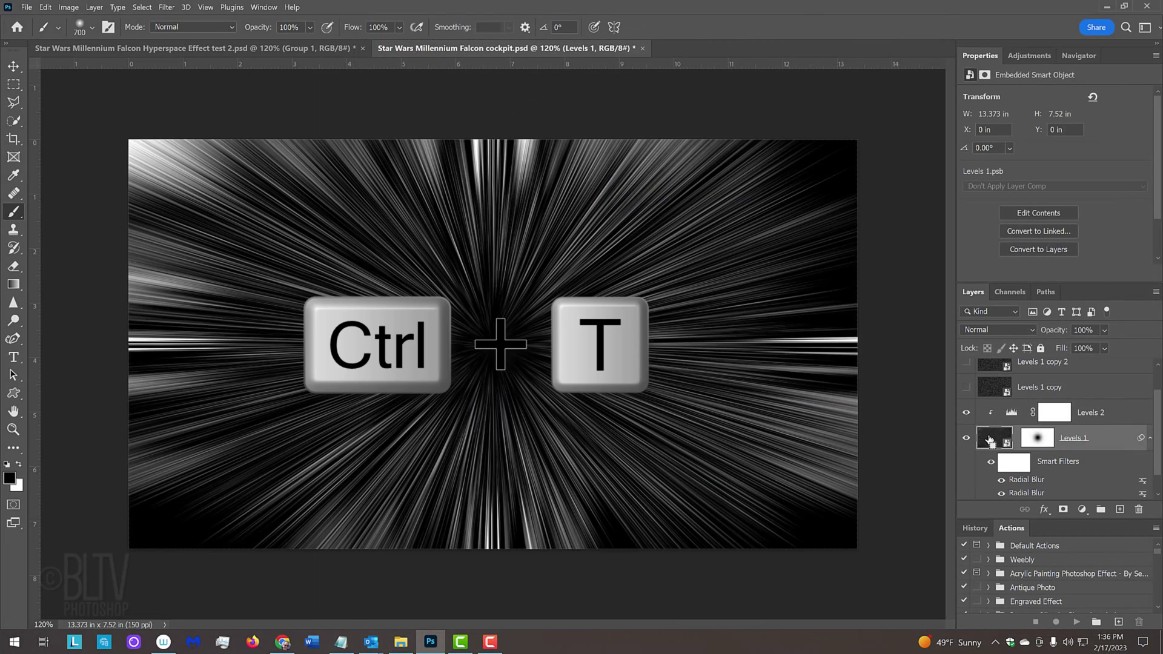
key("ctrl+t")
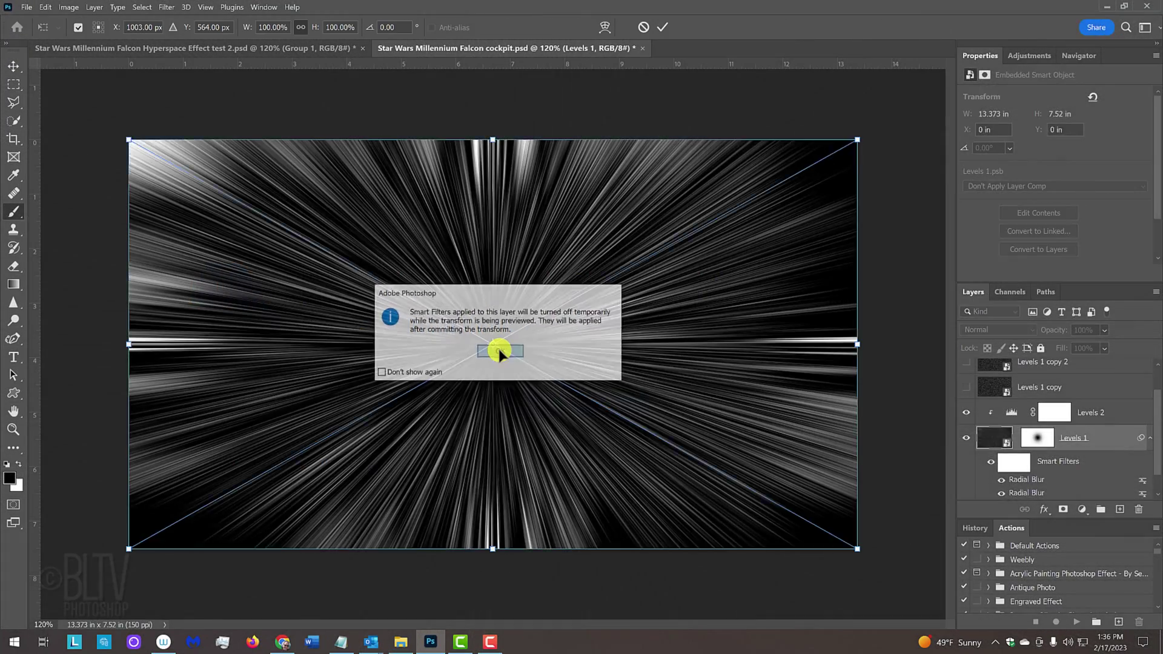
left_click(560, 397)
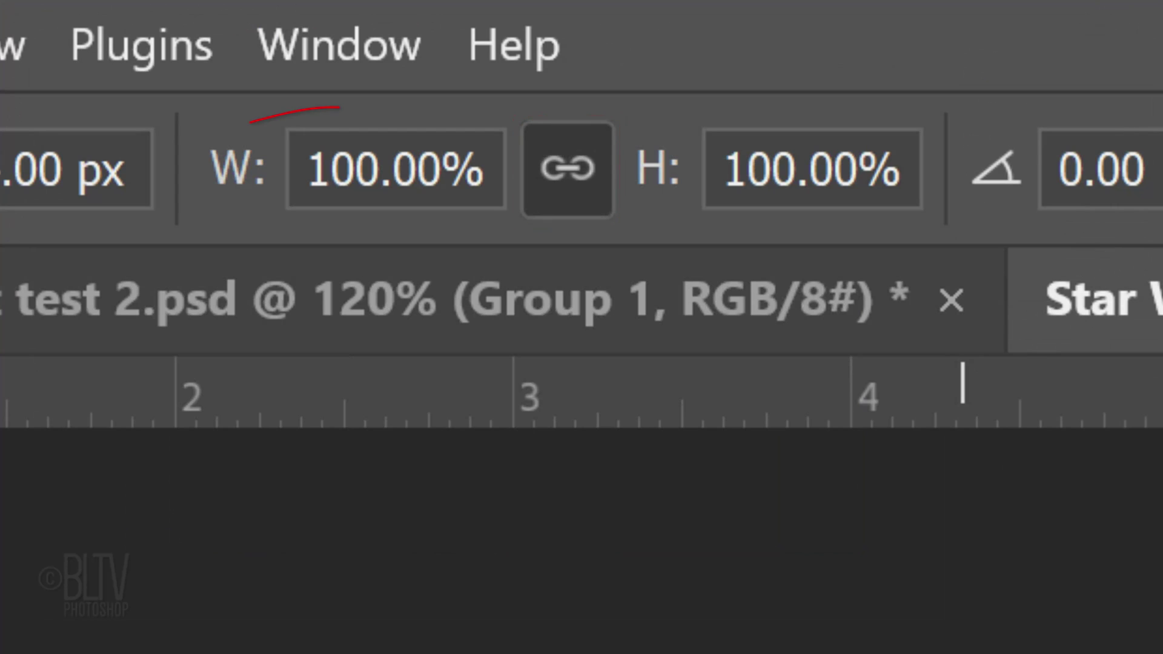
left_click(377, 169)
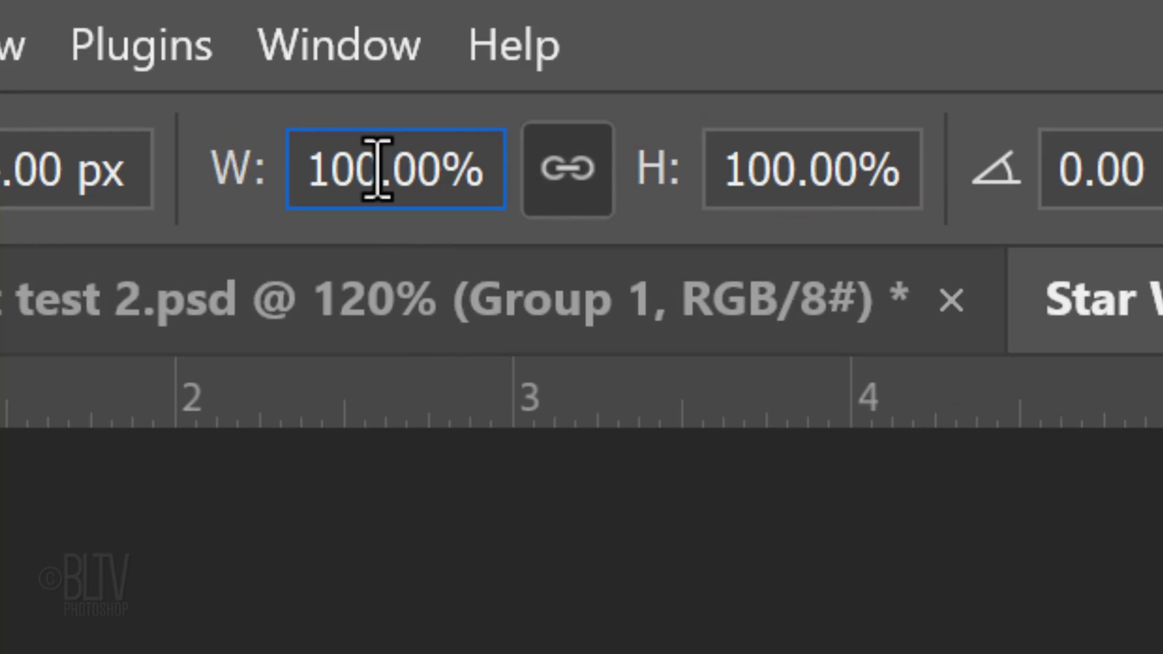
double_click(377, 169)
type("155")
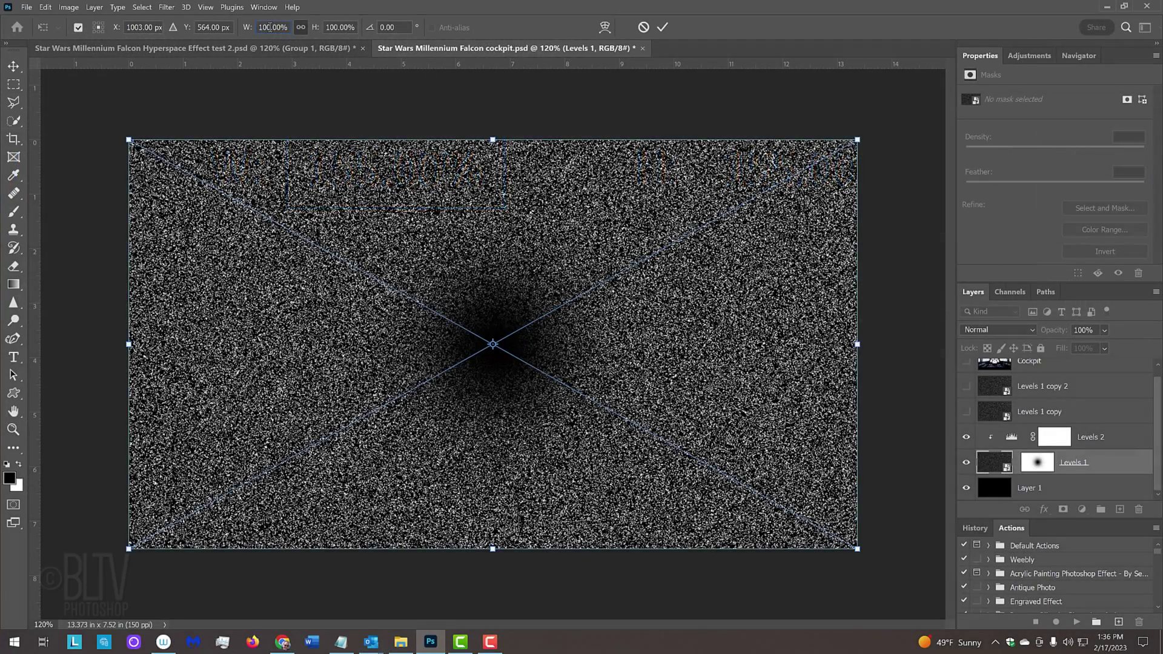
key("Return")
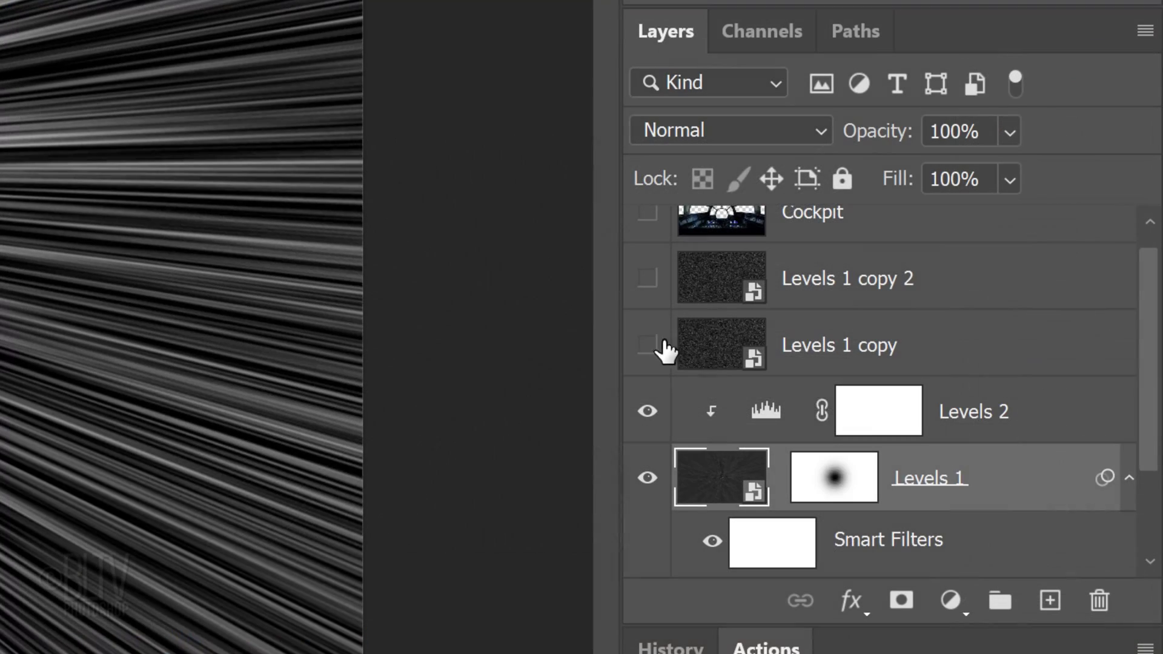
Group Levels 1 and Levels 2 into Group 1
left_click_drag(1146, 428, 1147, 472)
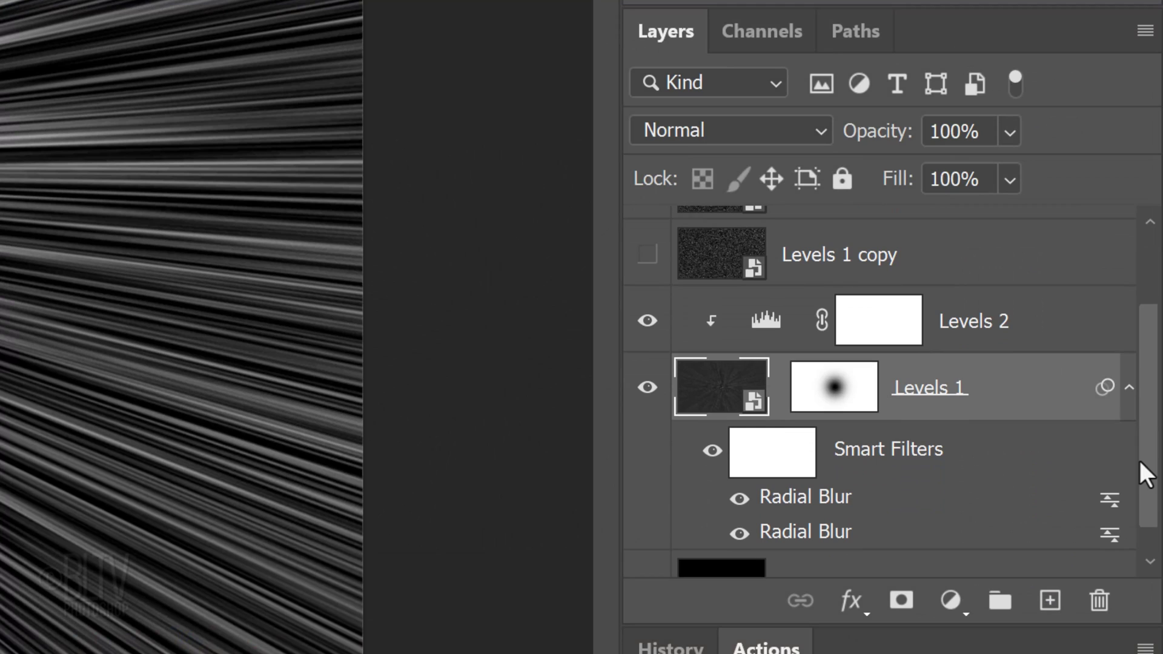
left_click(1037, 327, "shift")
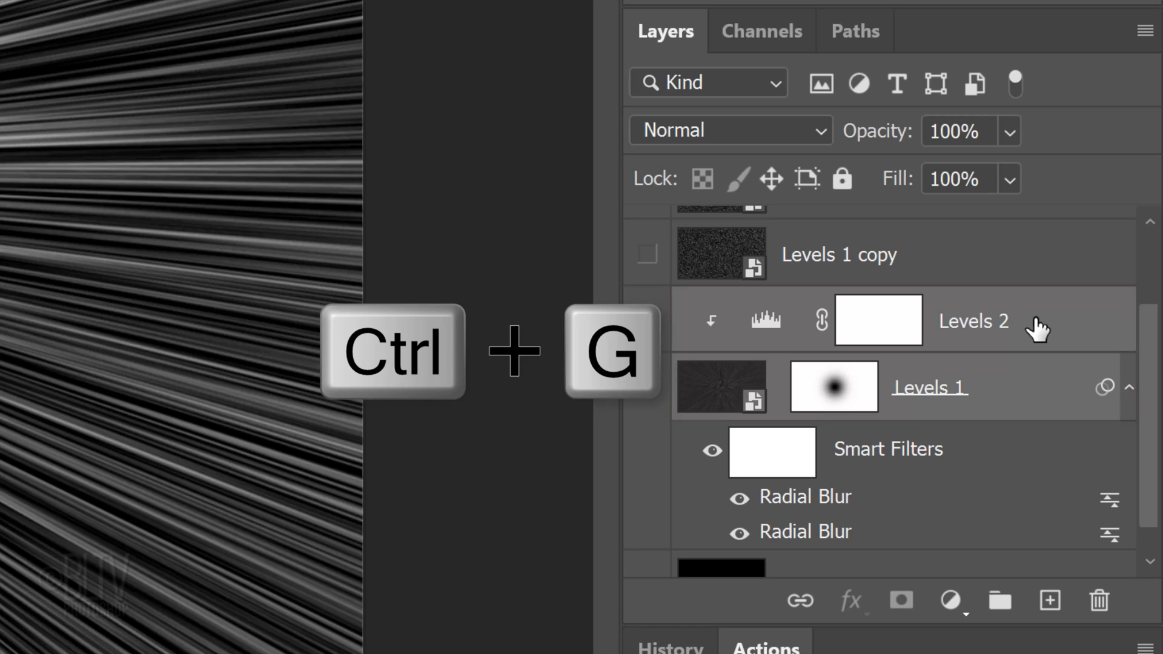
key("ctrl+g")
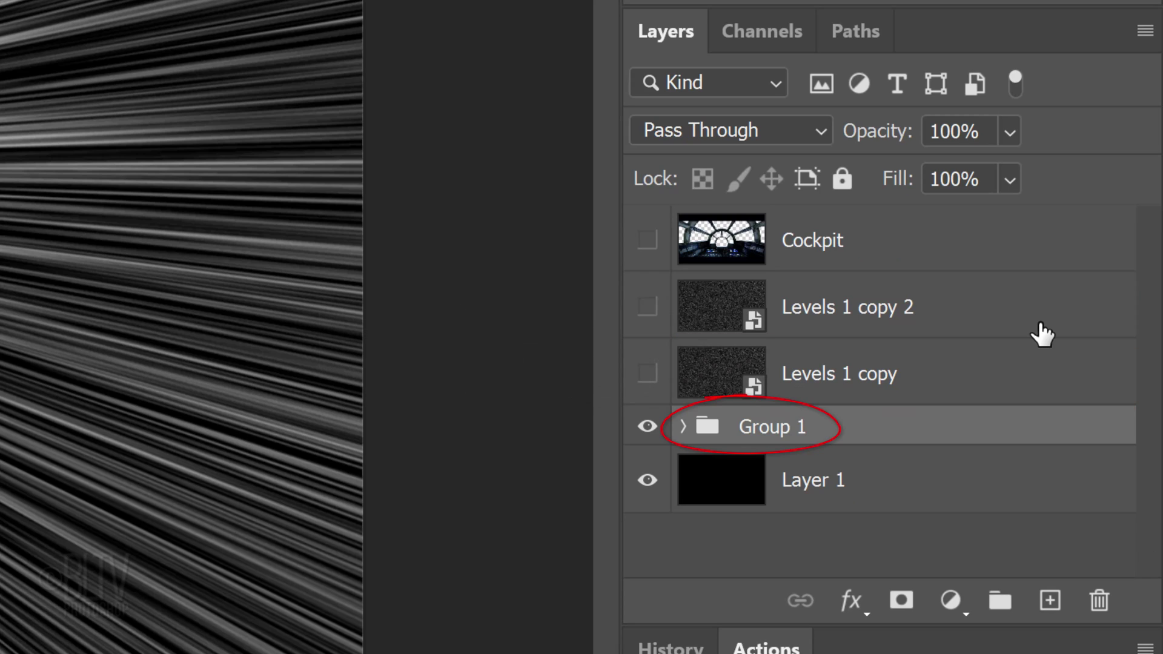
Show Levels 1 copy, blend it as Linear Dodge (Add), and radial-blur it at Amount 10
left_click(647, 374)
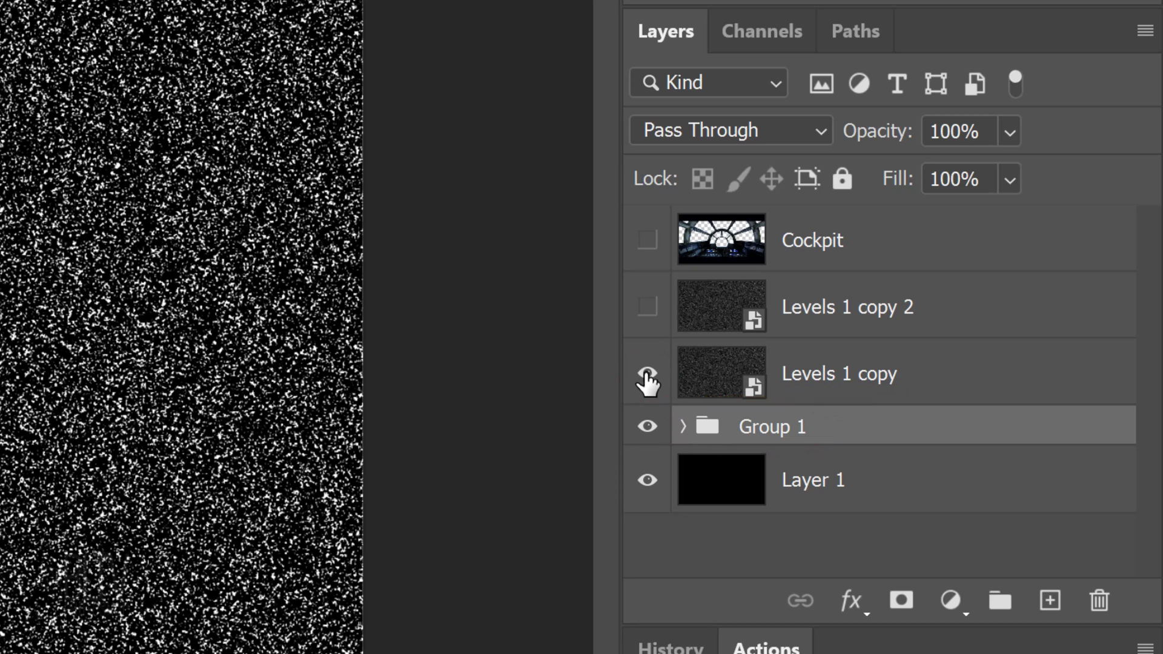
left_click(723, 380)
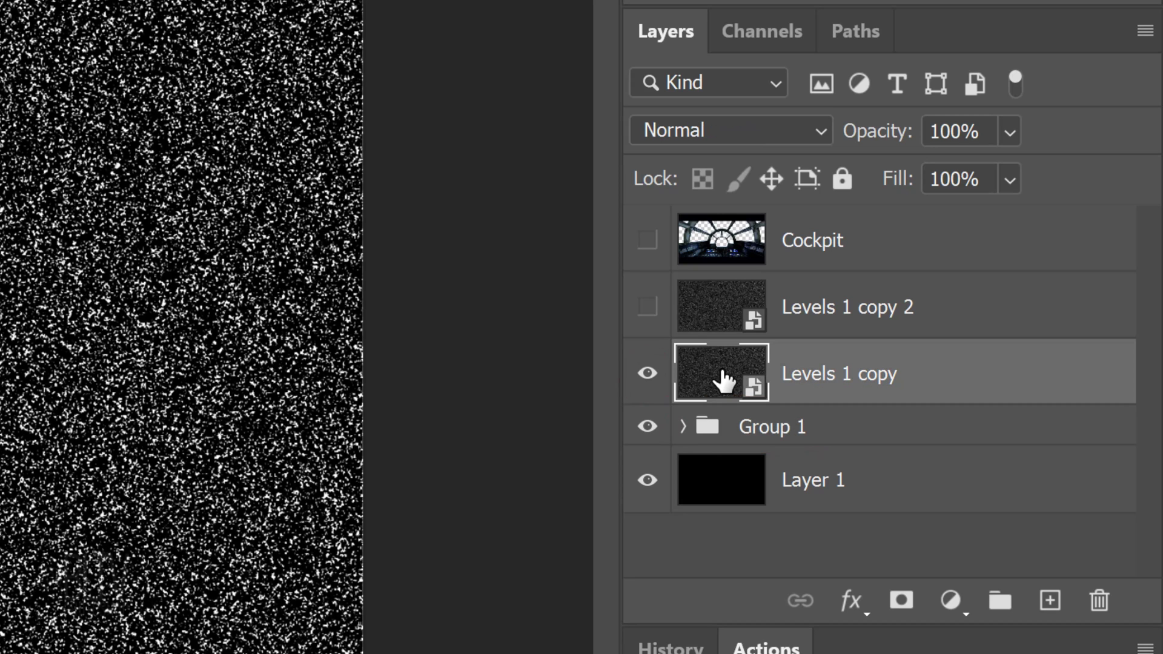
left_click(819, 132)
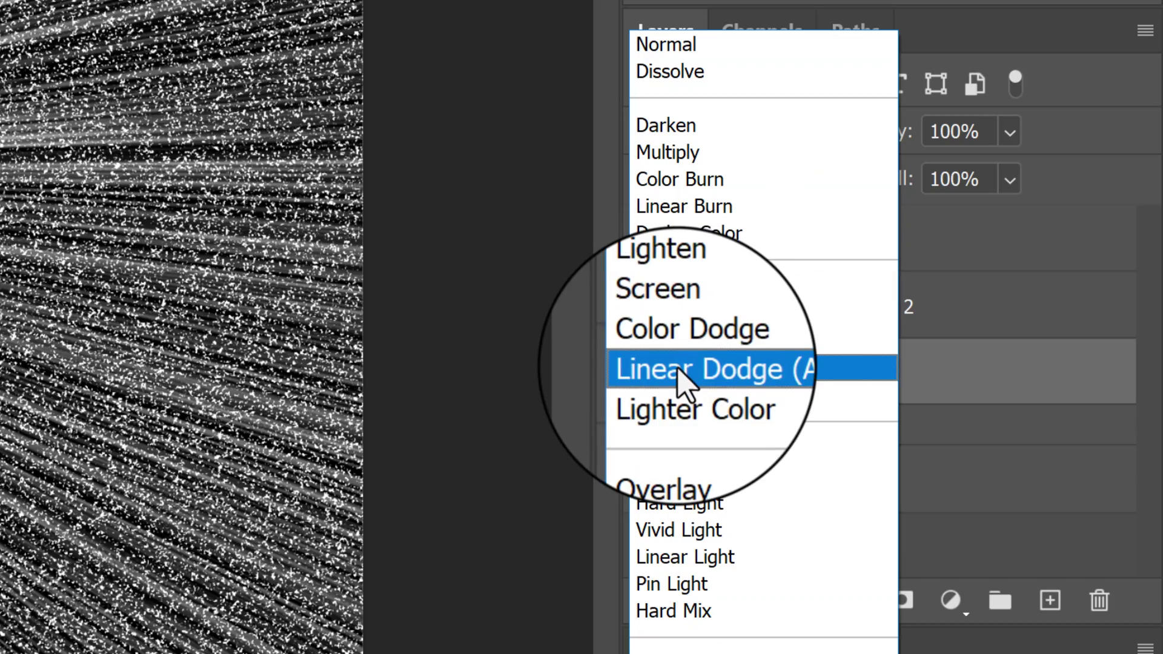
left_click(677, 369)
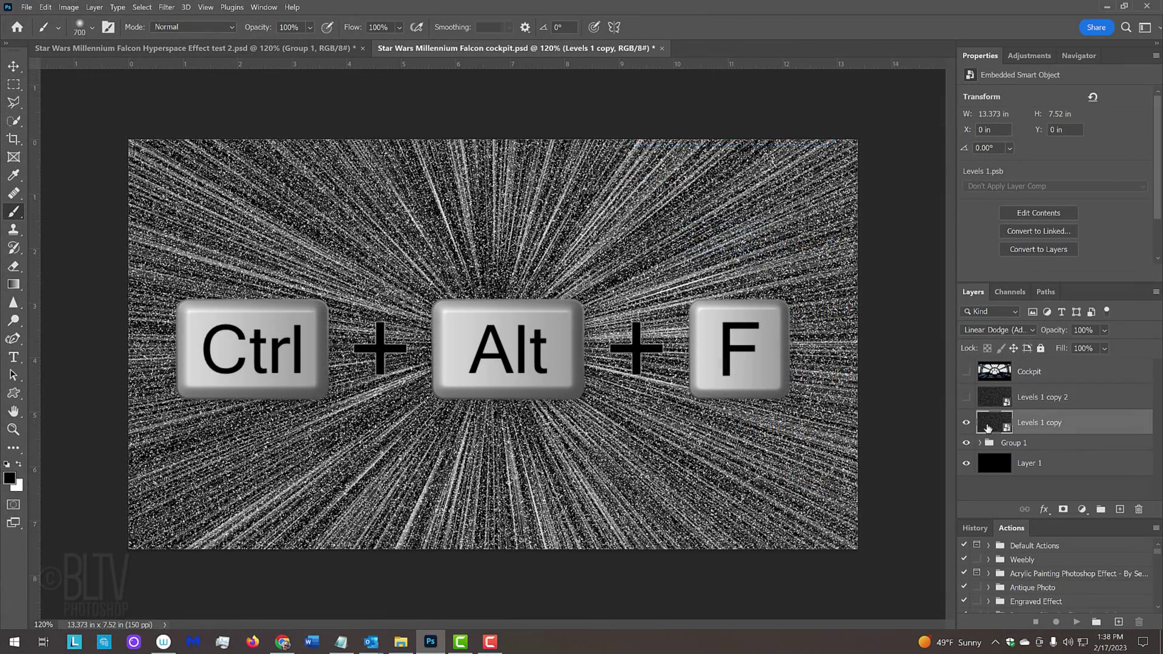
key("ctrl+alt+f")
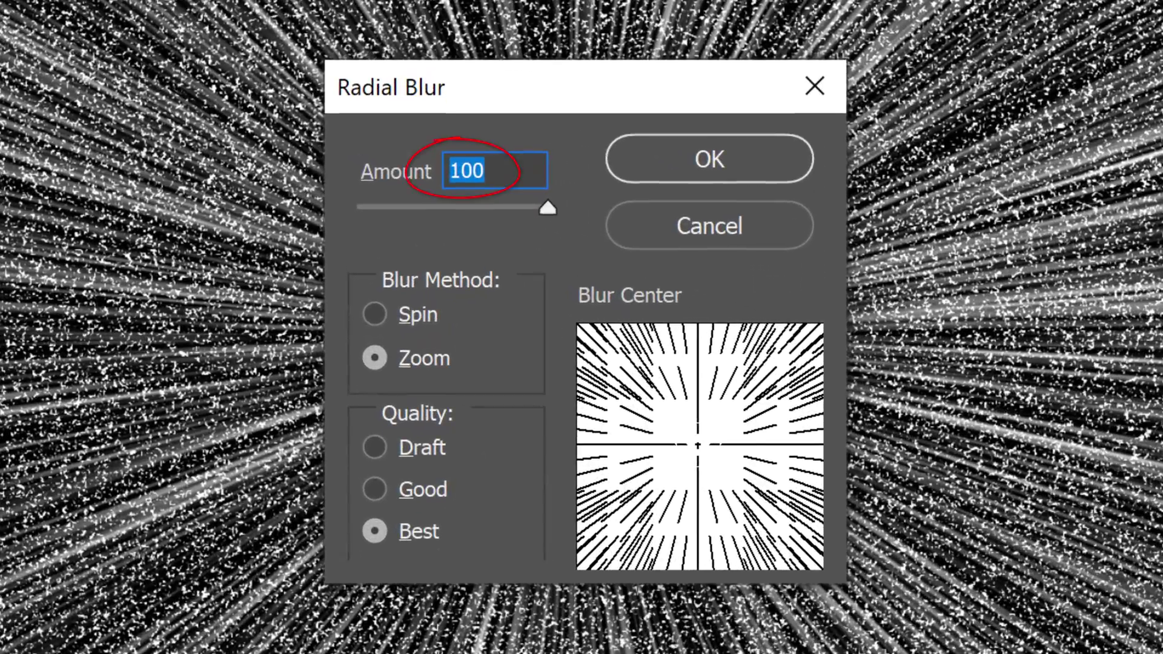
type("10")
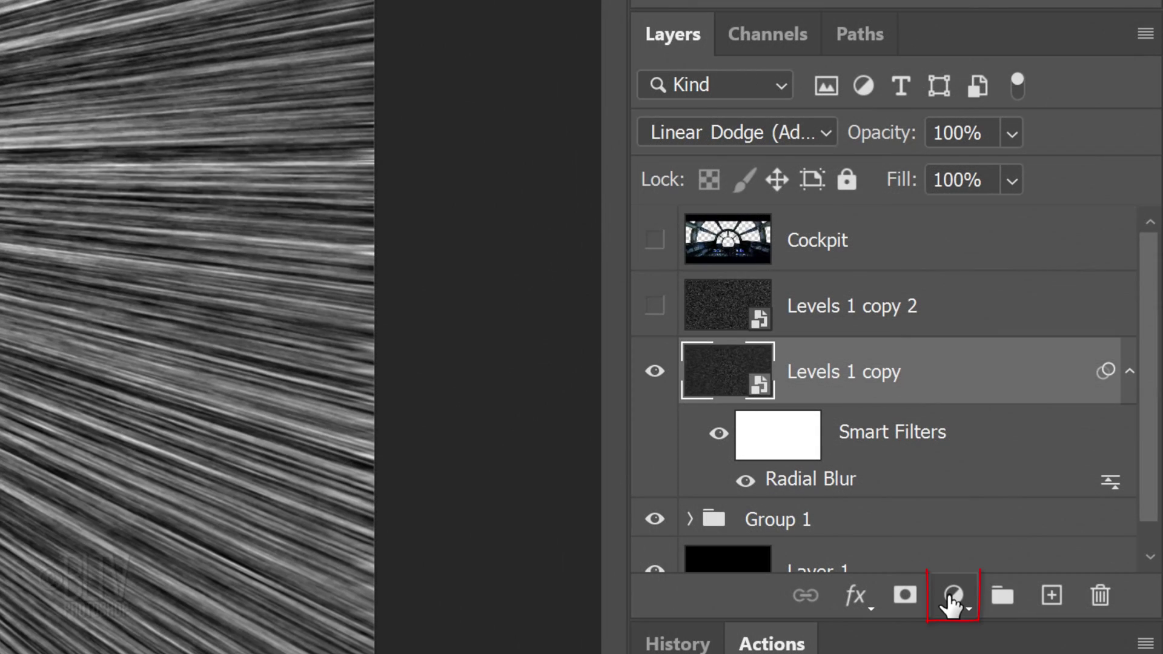
Add a Levels 3 adjustment clipped to Levels 1 copy with input levels 44 and 133
left_click(952, 597)
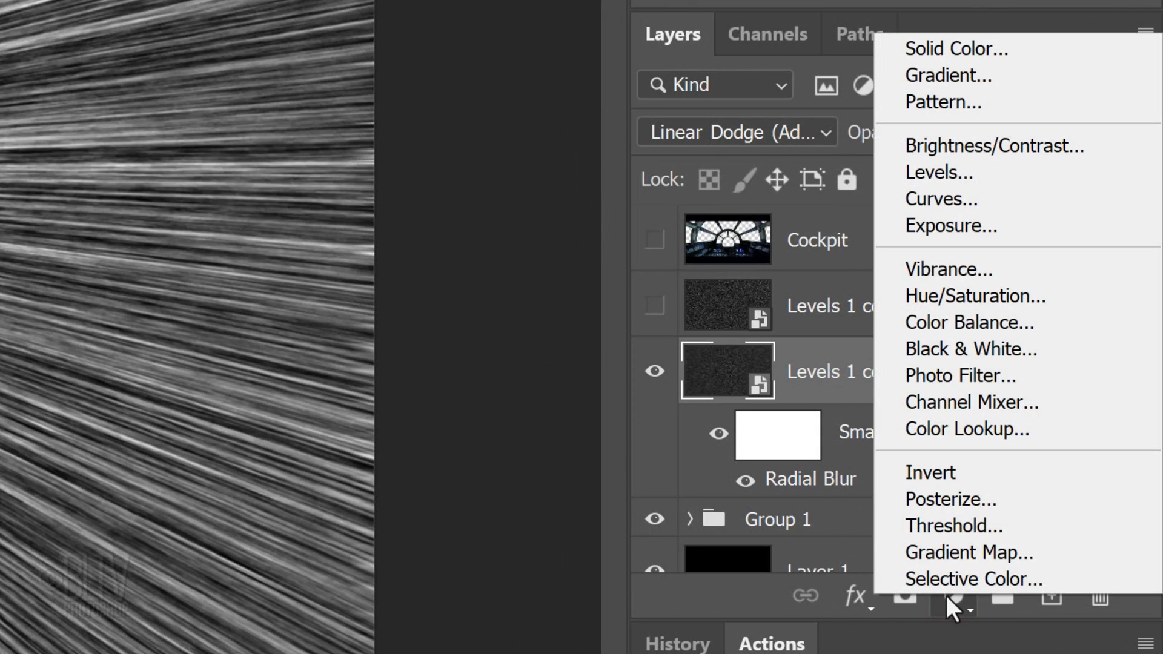
left_click(921, 177)
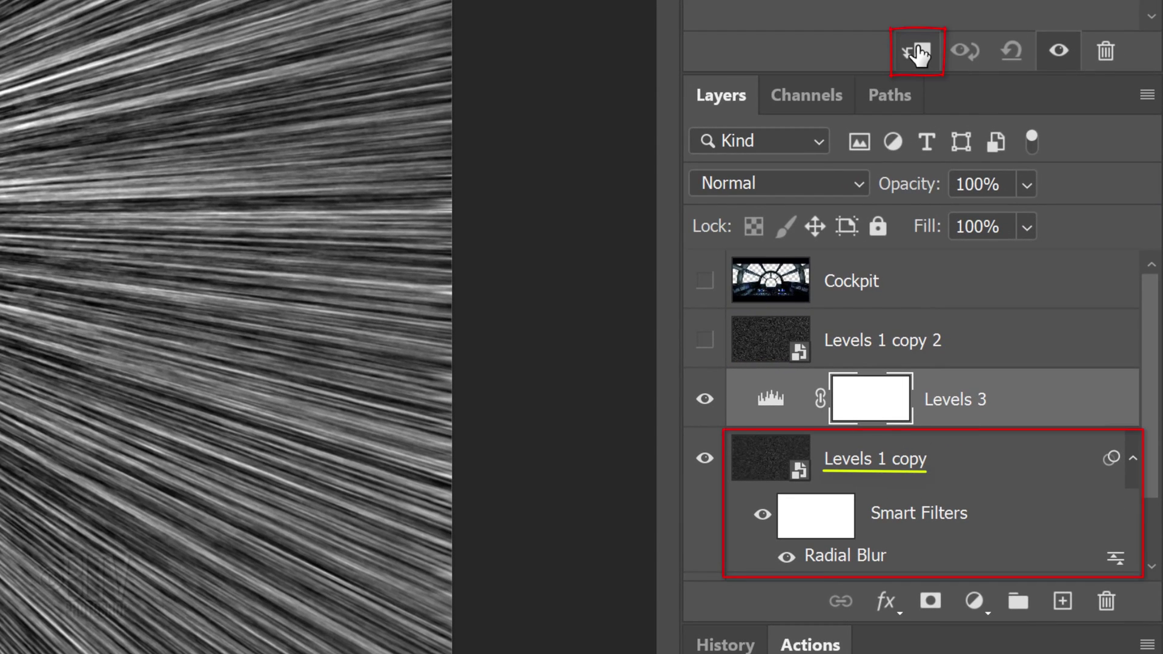
left_click(916, 52)
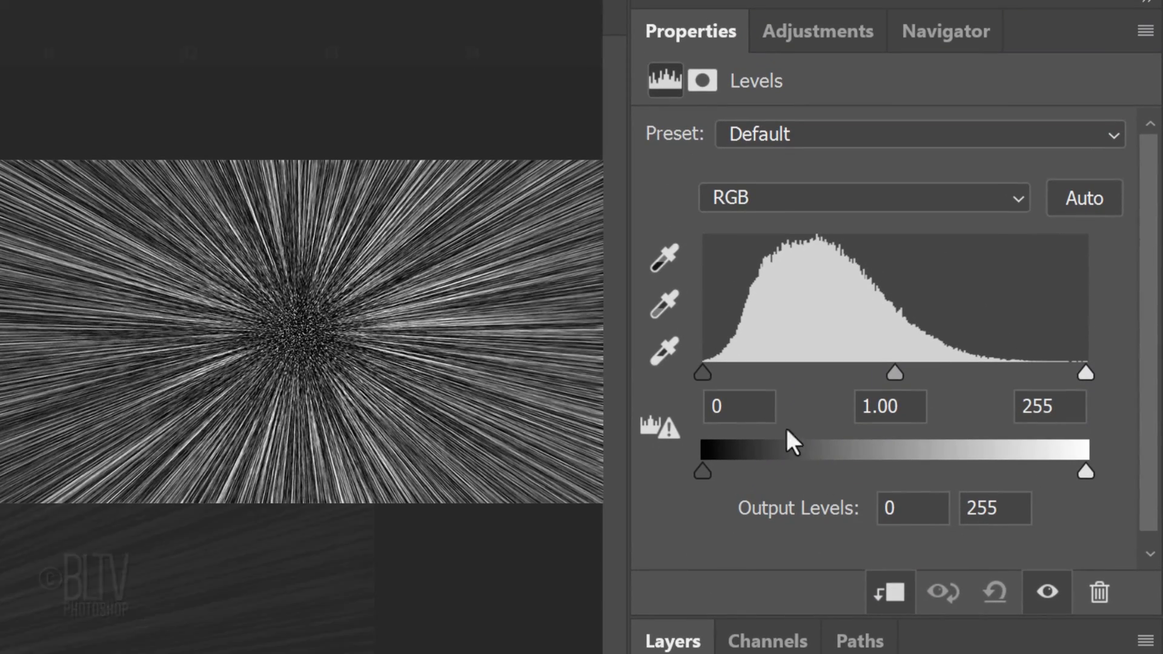
left_click(770, 350)
type("44")
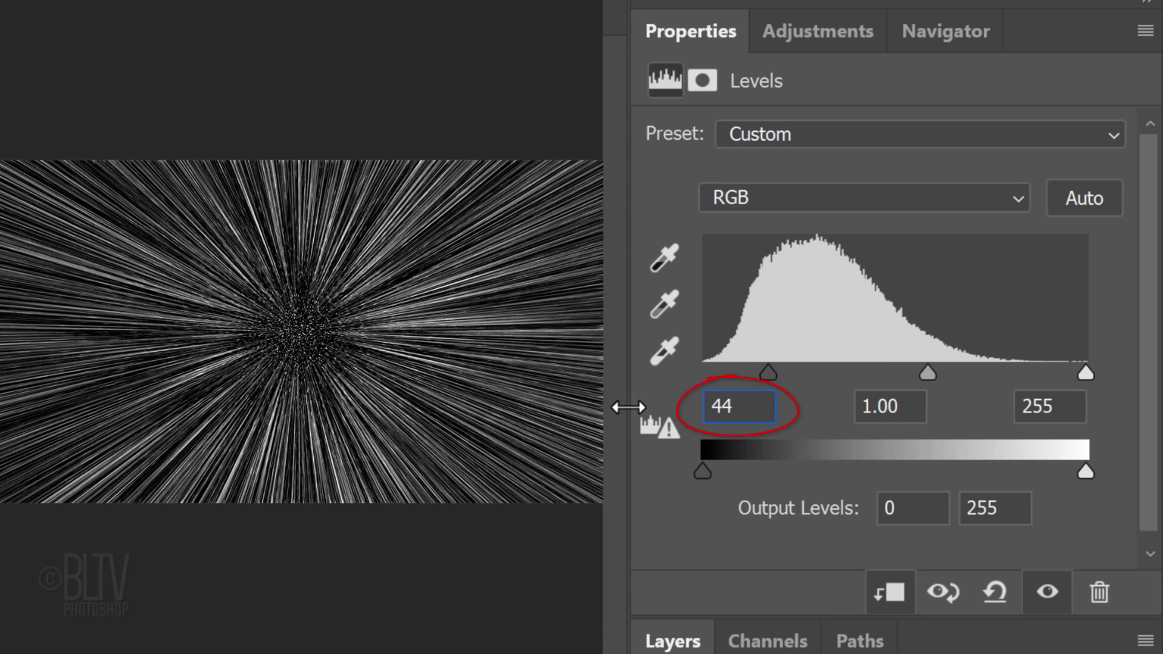
left_click(1070, 407)
type("133")
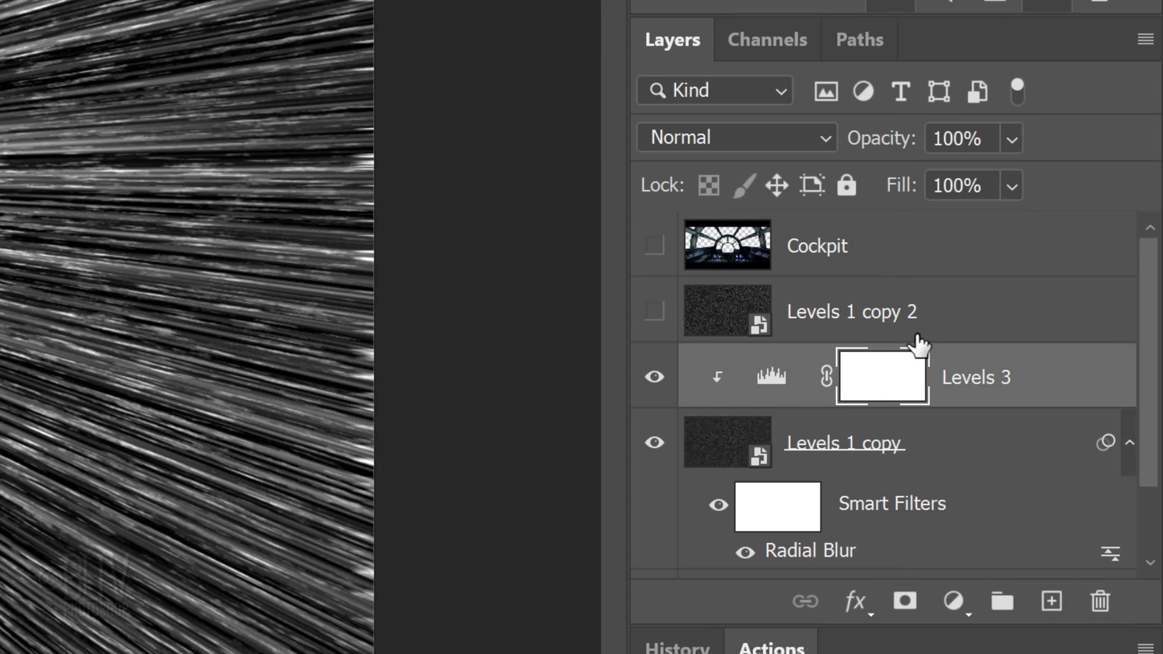
Mask the centre of Levels 1 copy and group it with Levels 3 as Group 2
left_click(936, 458)
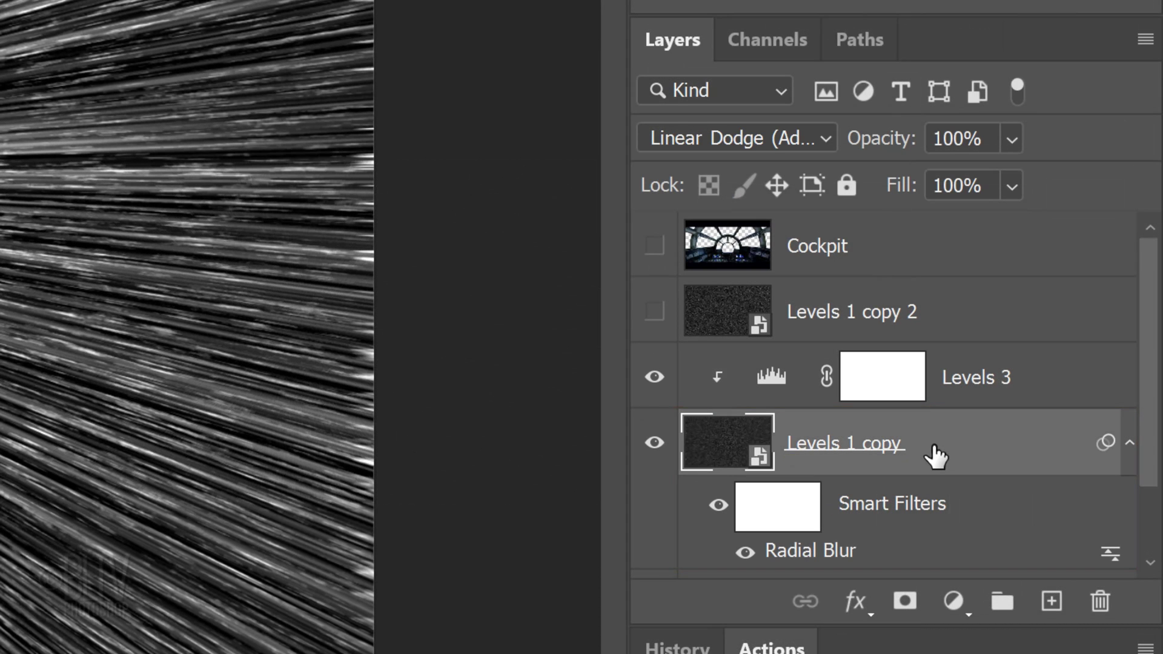
left_click(904, 603)
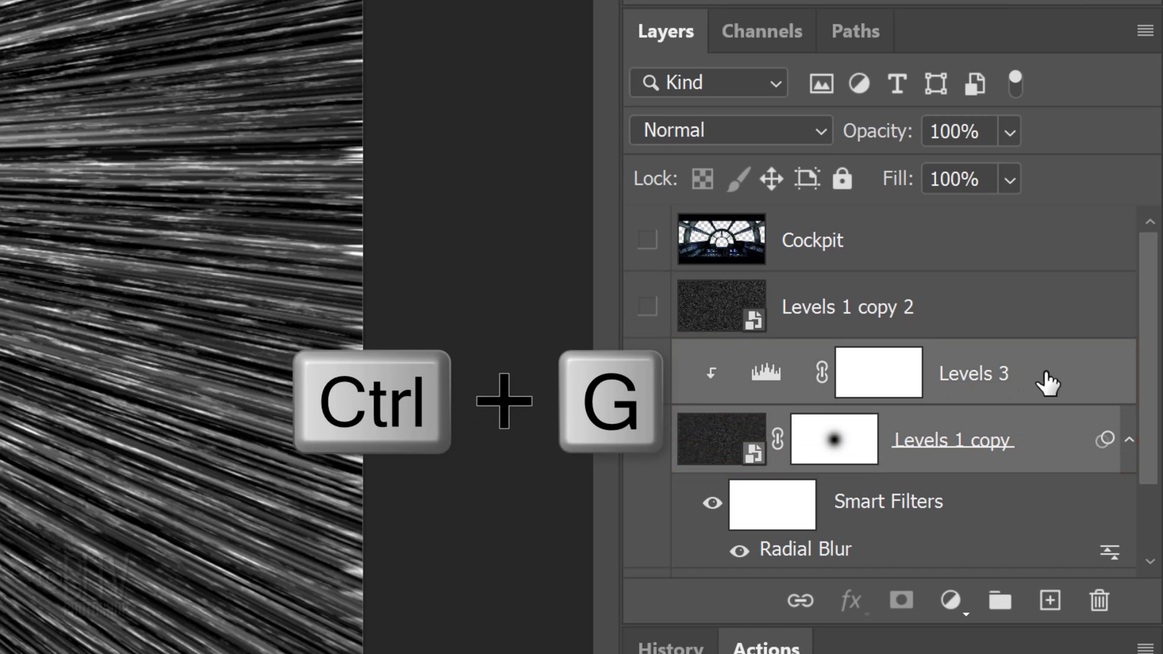
key("ctrl+g")
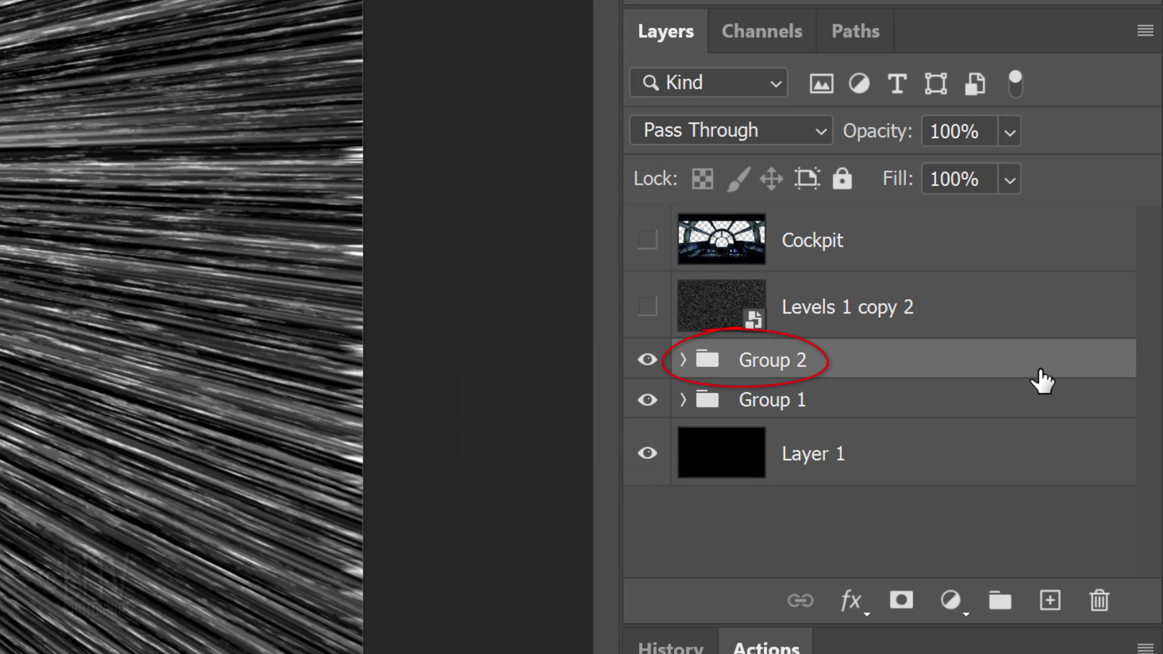
Show Levels 1 copy 2, set it to Linear Dodge (Add), and radial-blur it at Amount 20
left_click(647, 308)
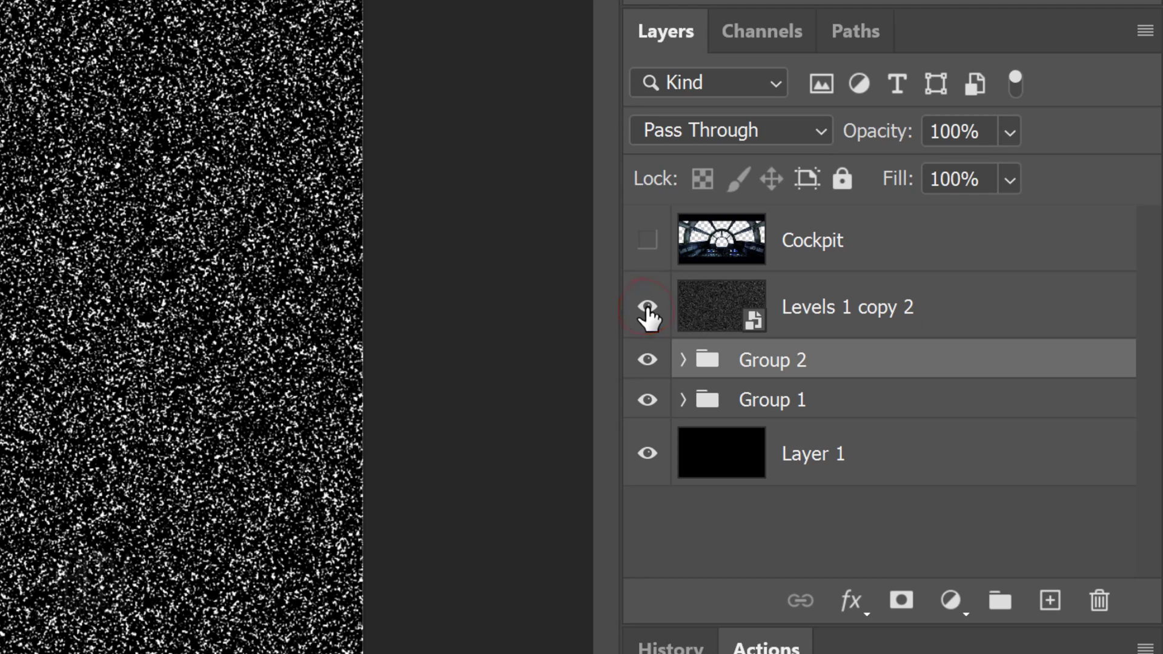
left_click(722, 310)
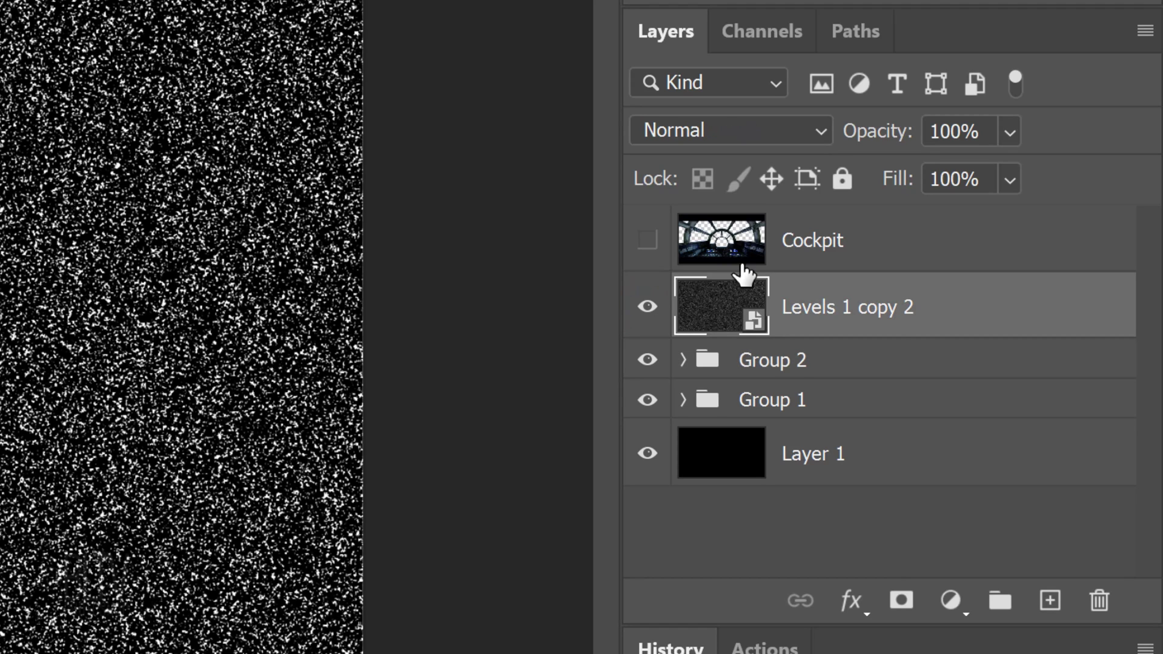
left_click(819, 125)
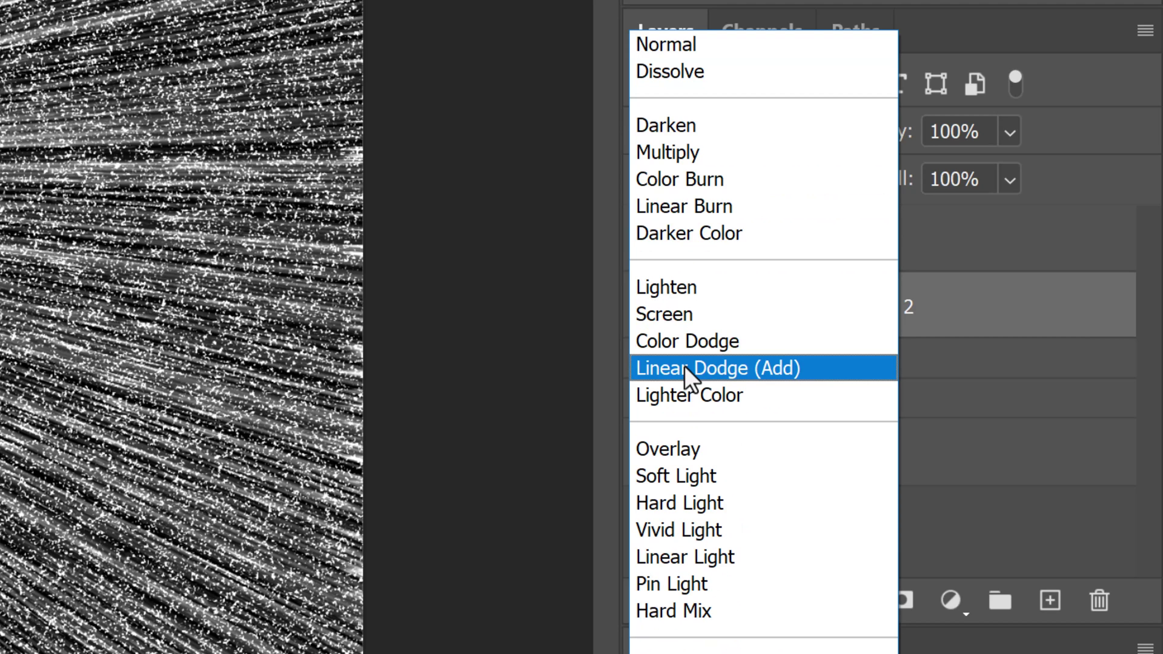
left_click(684, 365)
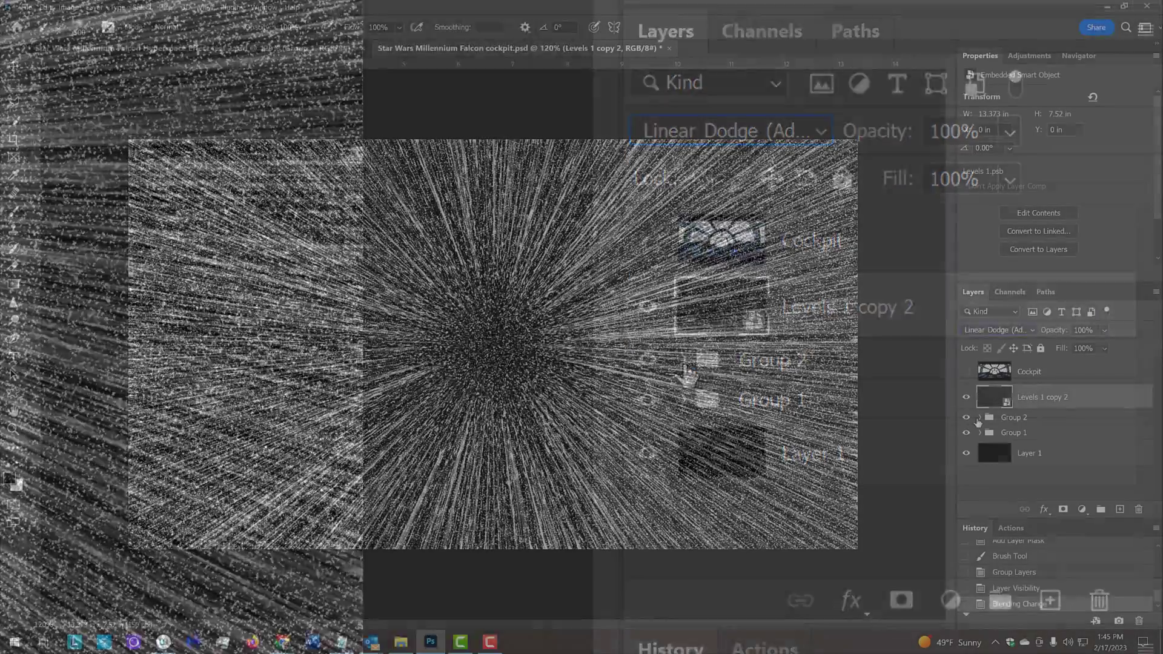
key("ctrl+alt+f")
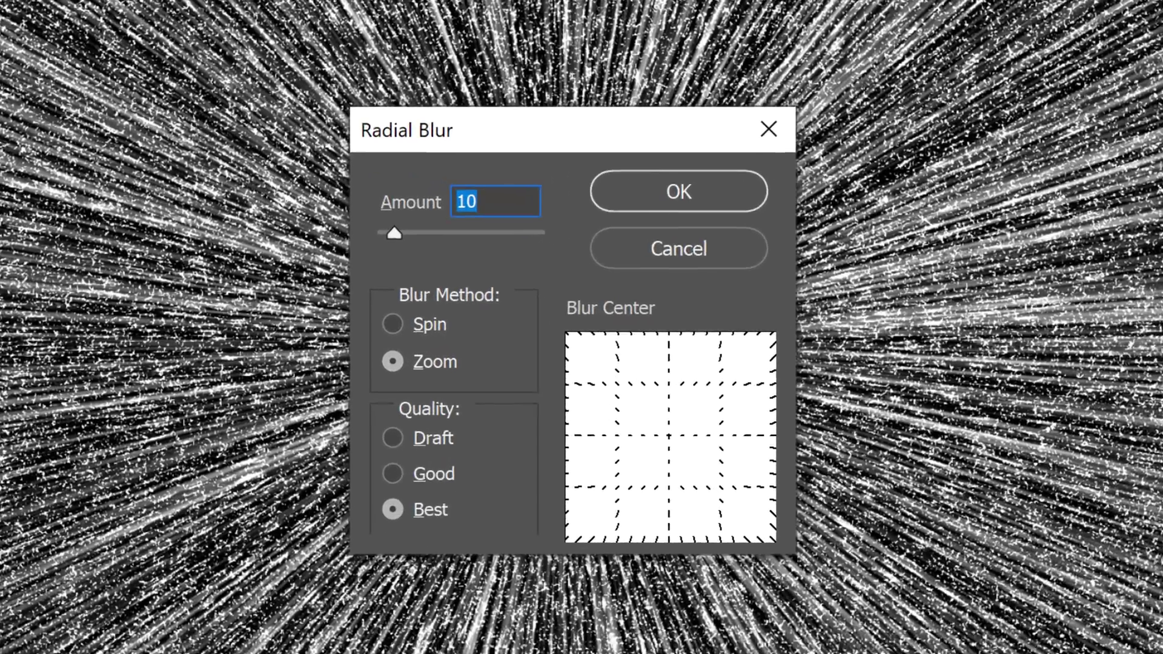
type("20")
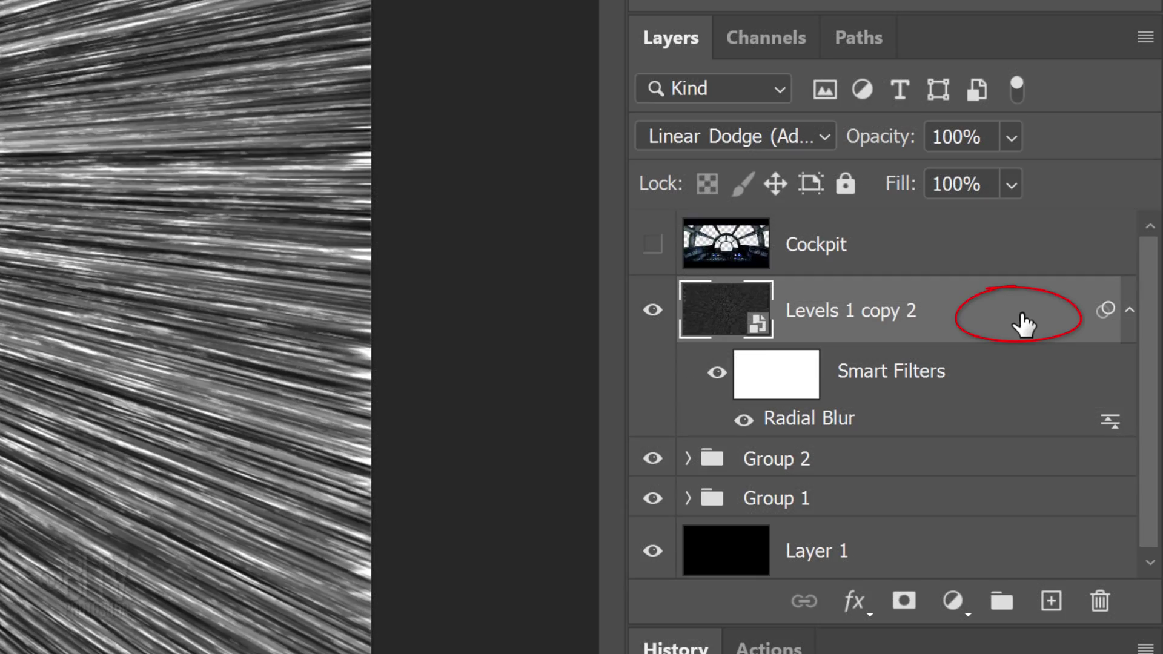
Set Blend If black point 70 on Levels 1 copy 2, then group it with Group 2 and Group 1
double_click(1024, 324)
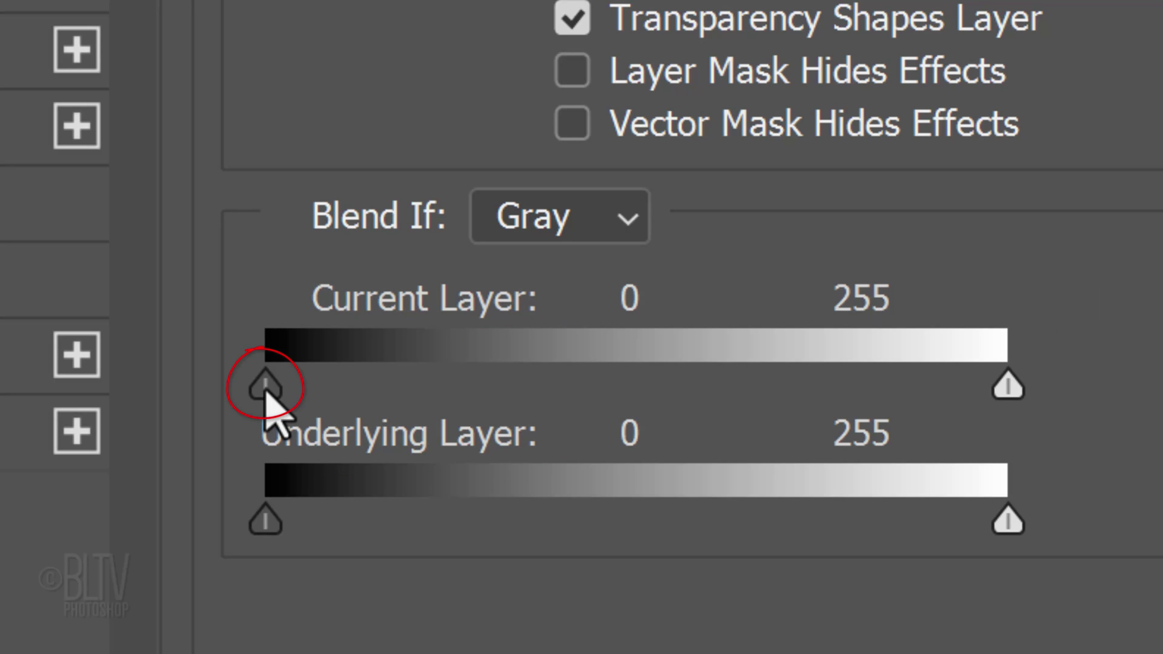
left_click_drag(265, 389, 477, 397)
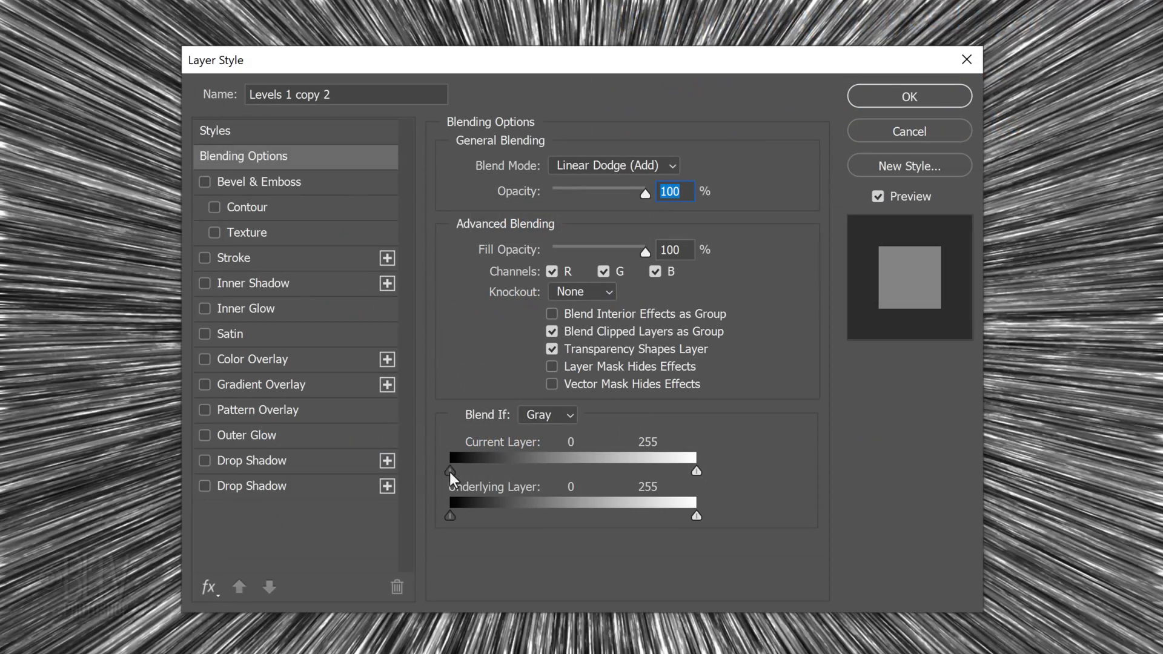
left_click_drag(449, 472, 518, 467)
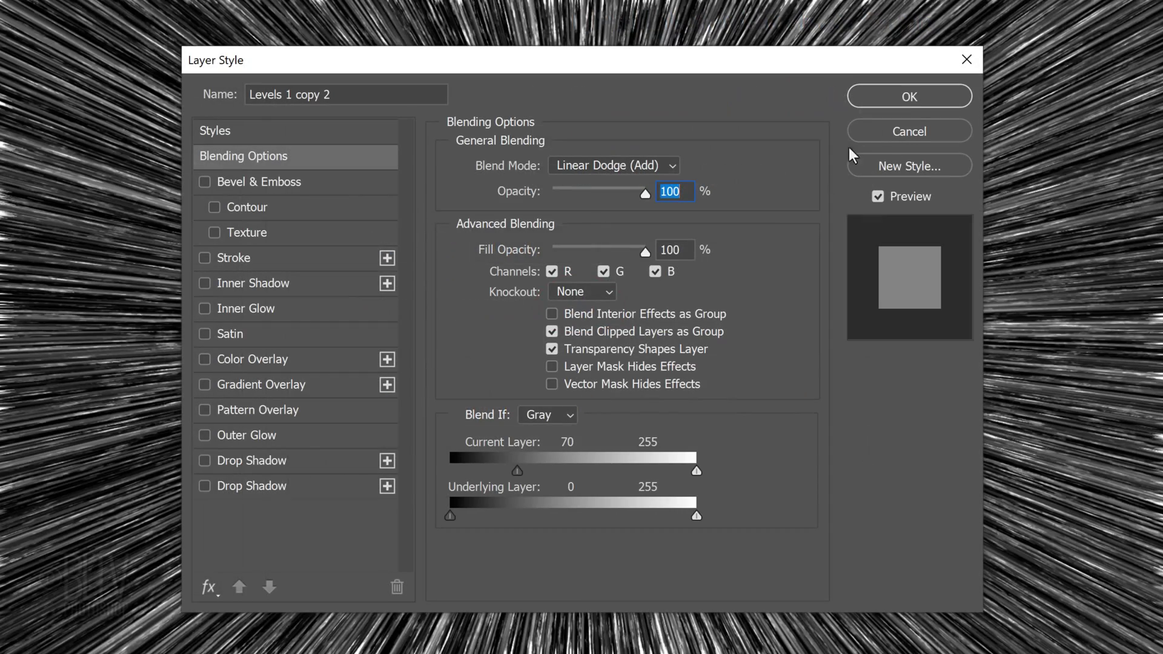
left_click(903, 97)
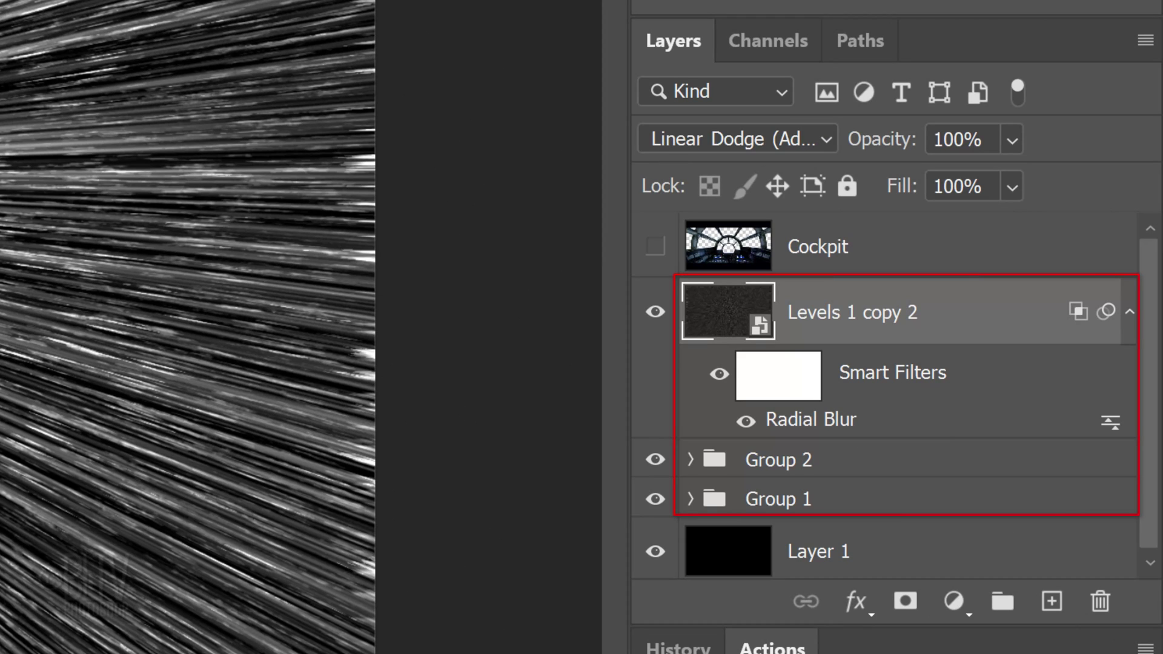
left_click(950, 501, "shift")
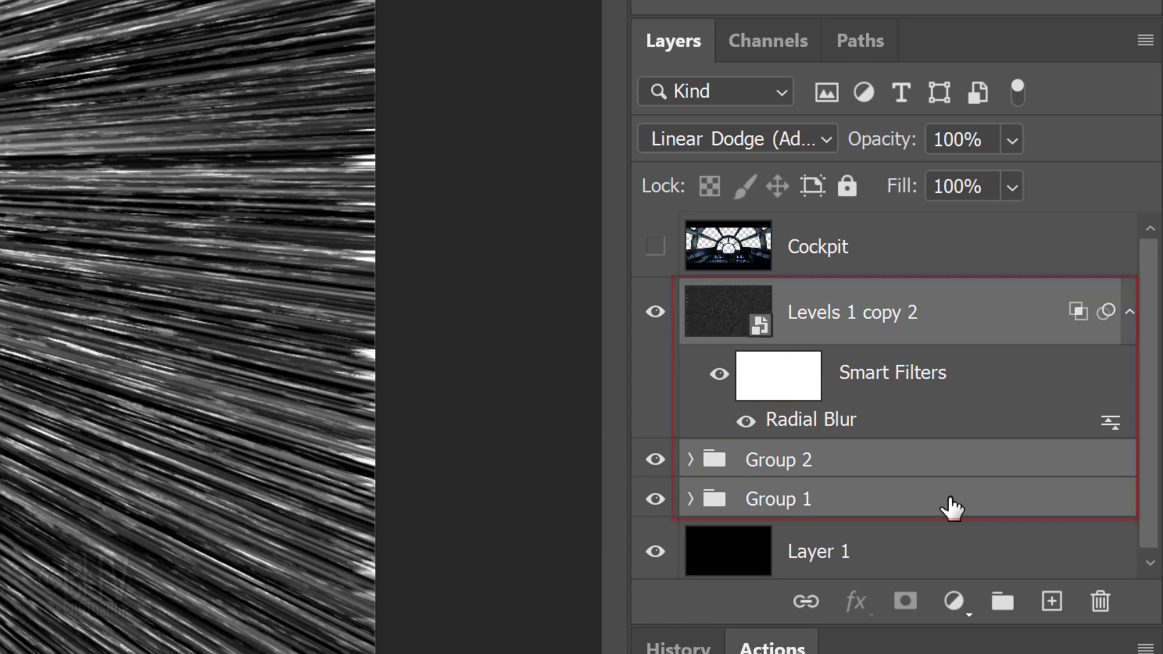
key("ctrl+g")
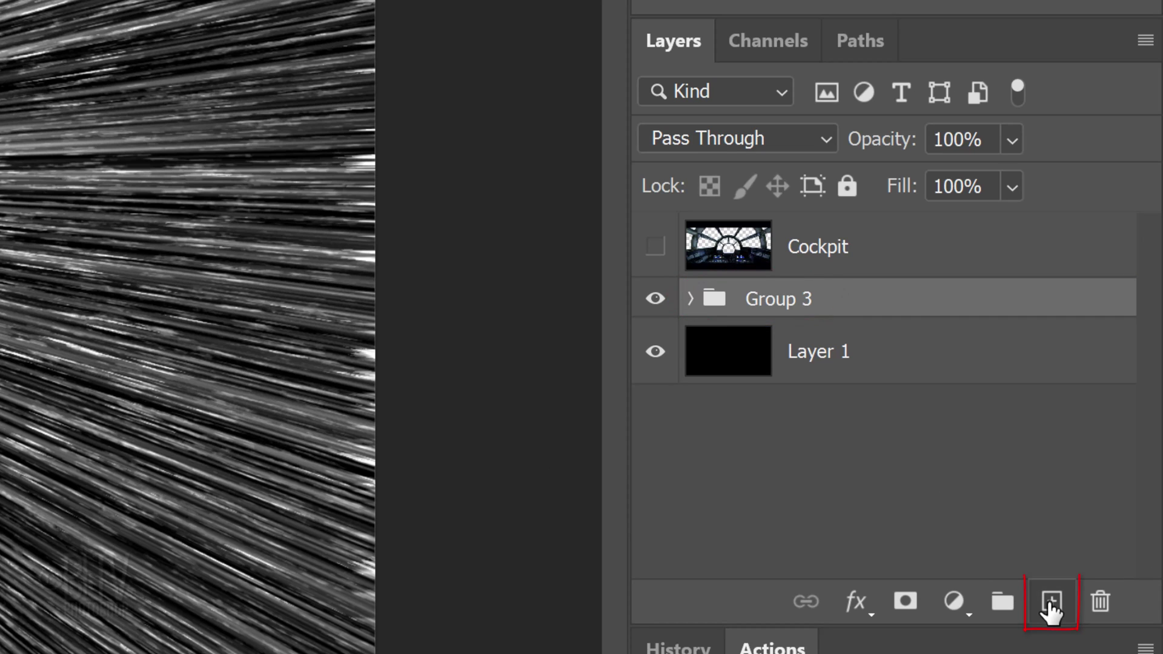
Add a new Layer 2 and load the RGB channel's brightness as a selection
left_click(1051, 602)
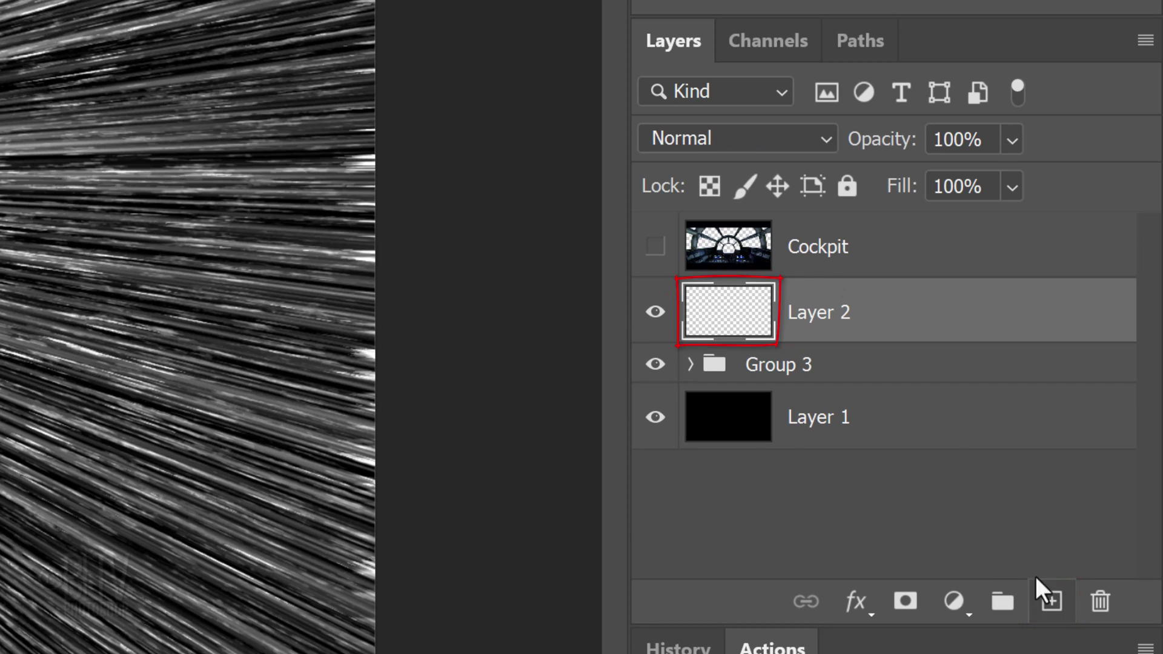
left_click(770, 52)
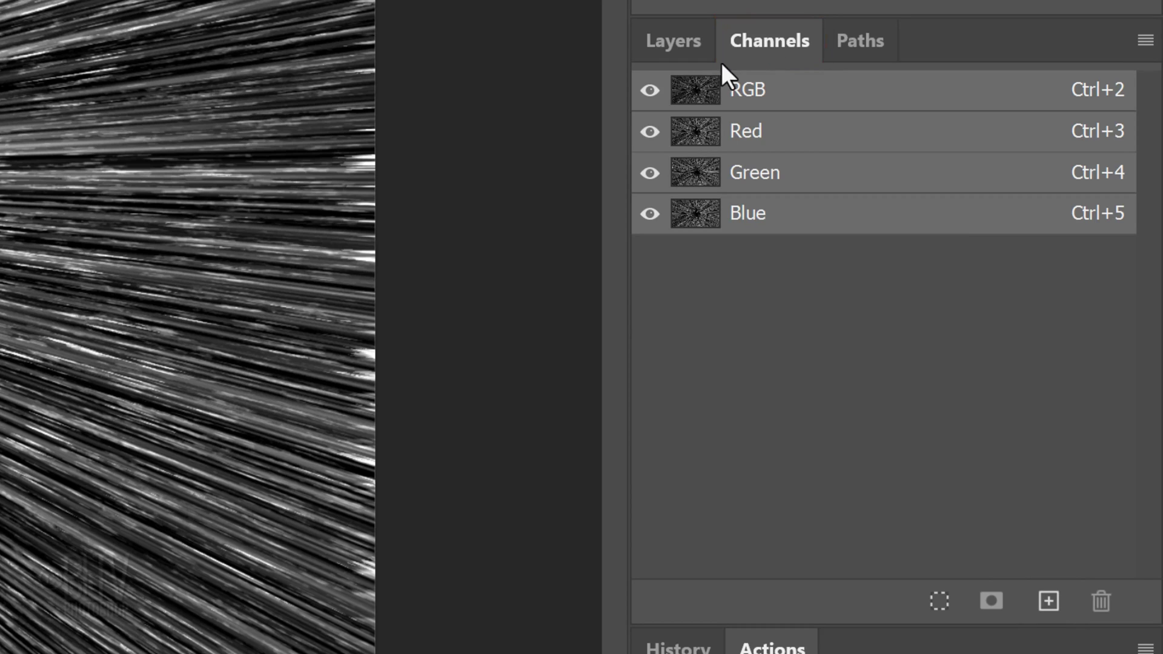
left_click(697, 92, "ctrl")
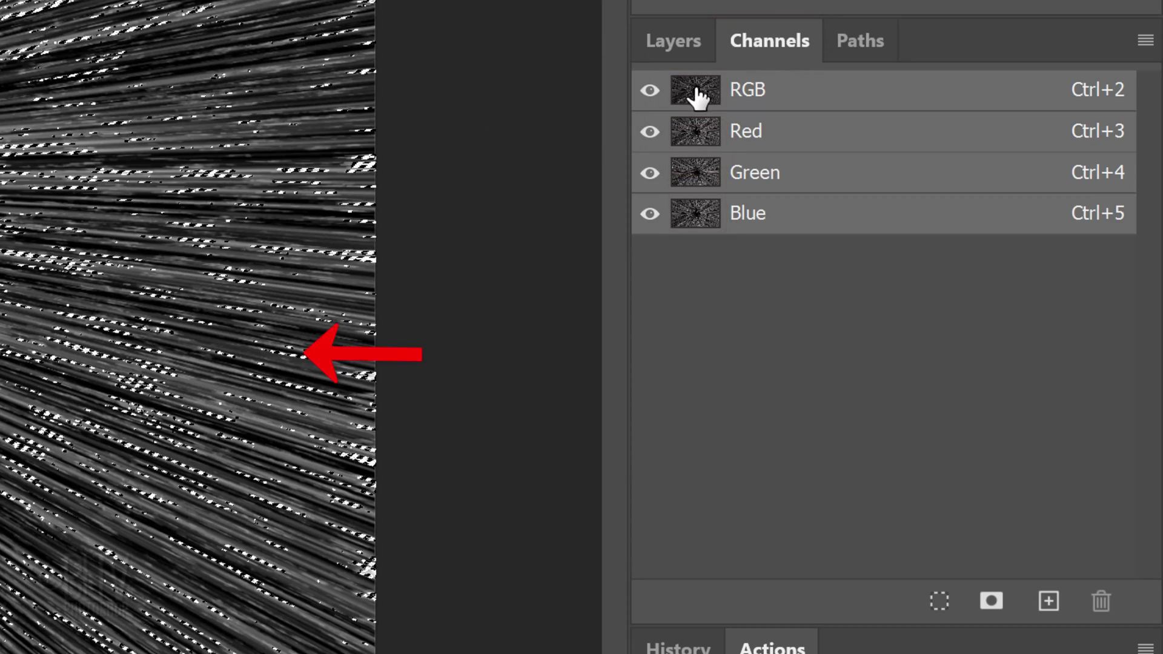
left_click(680, 42)
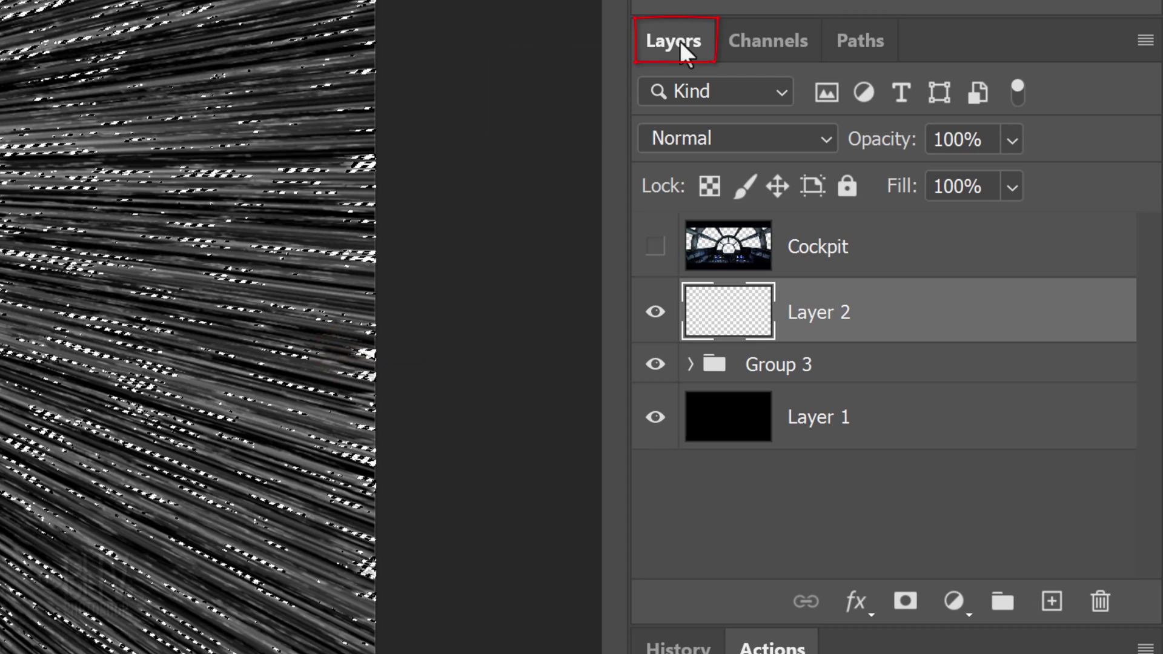
Hide Group 3, fill the brightness selection on Layer 2, and deselect
left_click(654, 365)
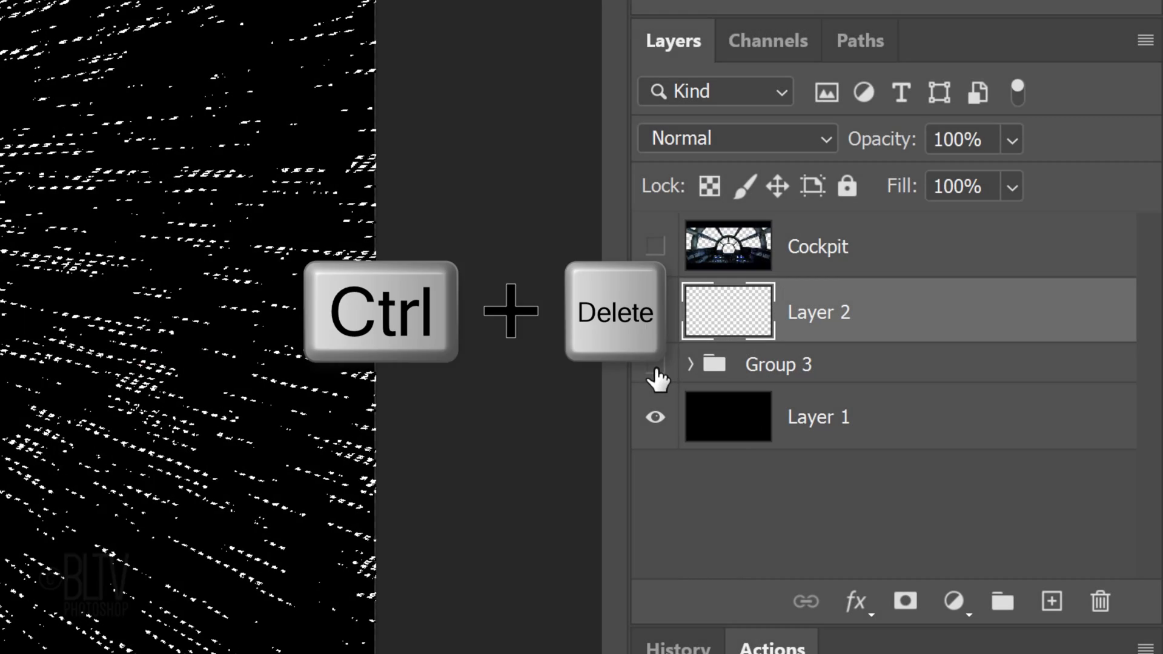
key("ctrl+Delete")
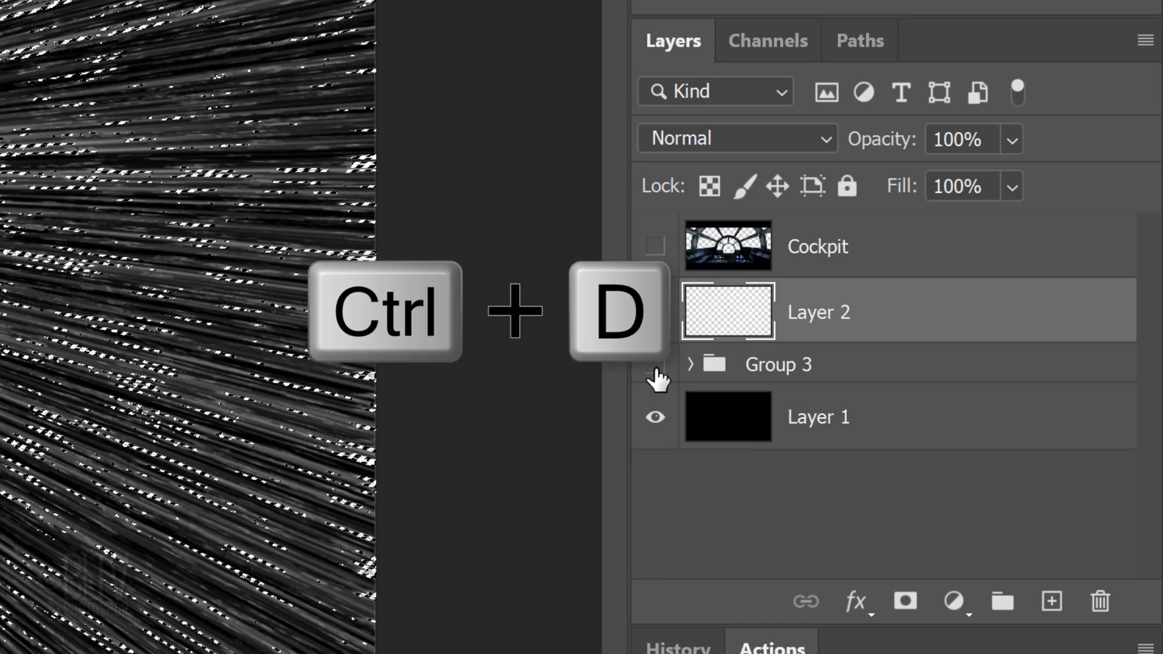
key("ctrl+d")
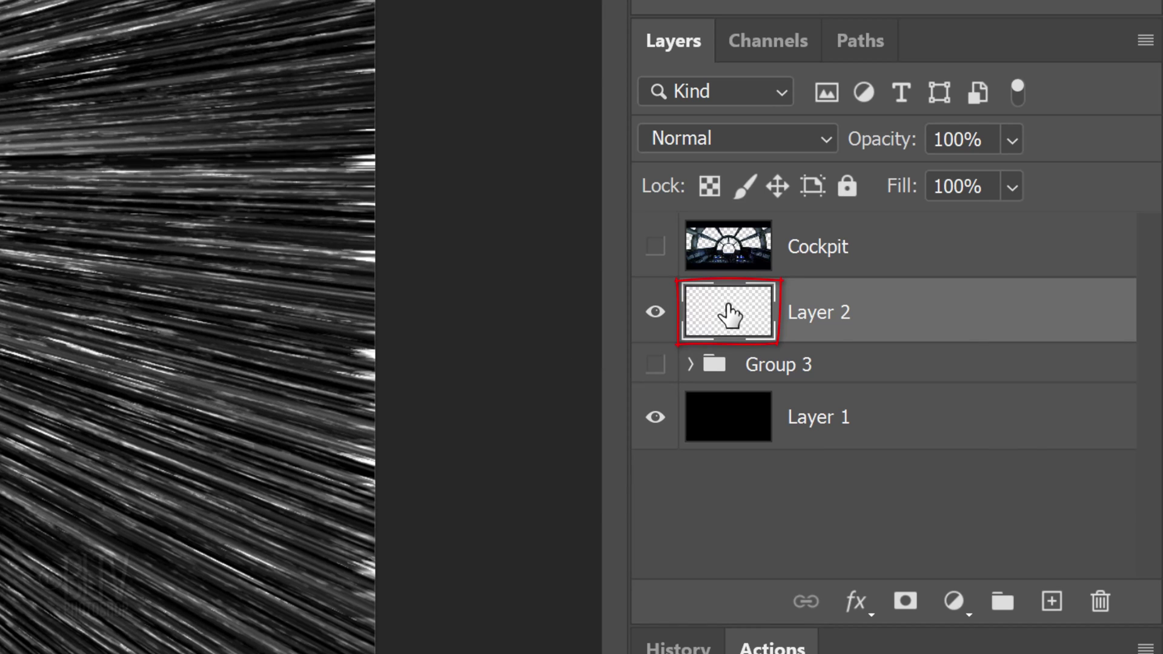
Give Layer 2 an Outer Glow in blue 0048FF
double_click(729, 314)
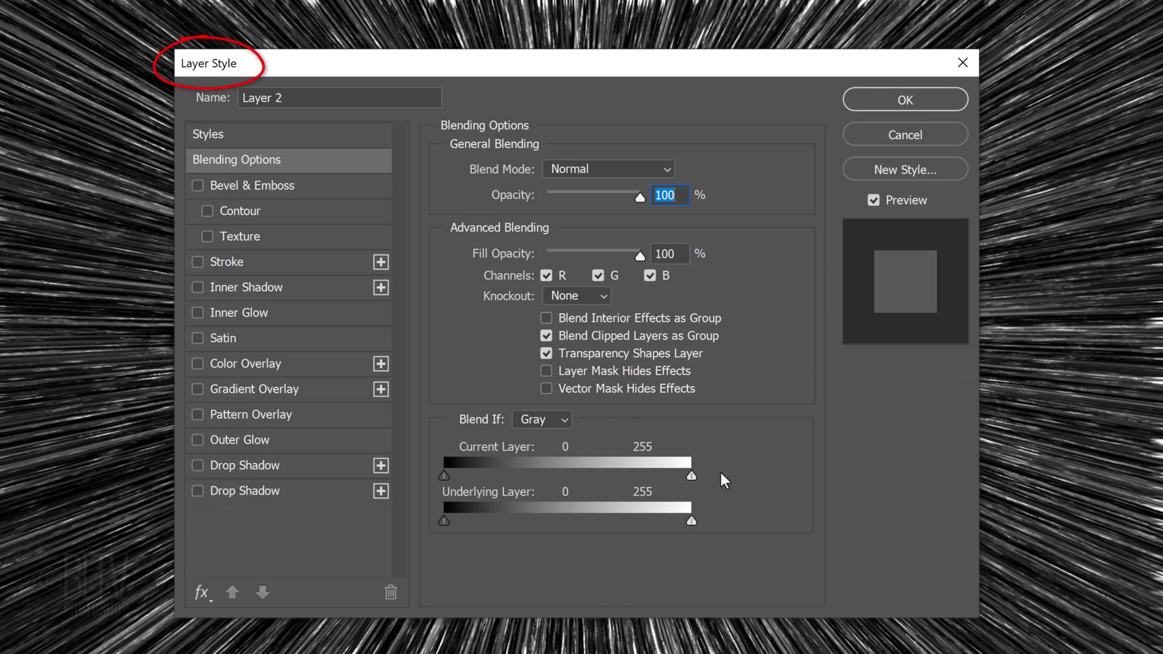
left_click(245, 440)
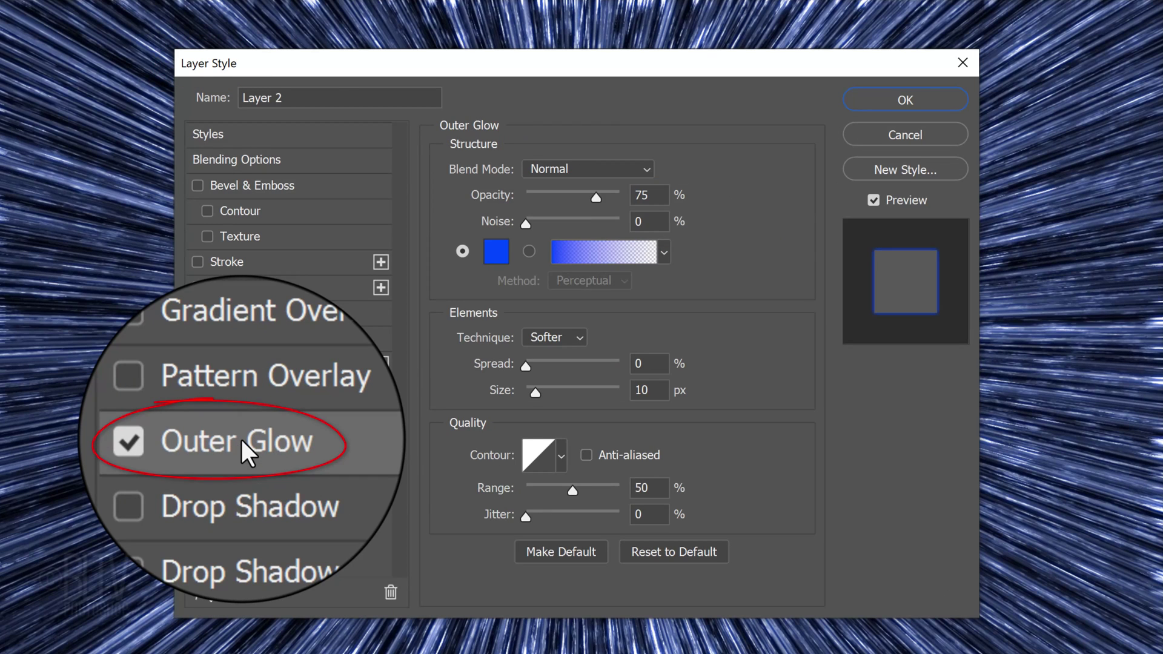
left_click(495, 251)
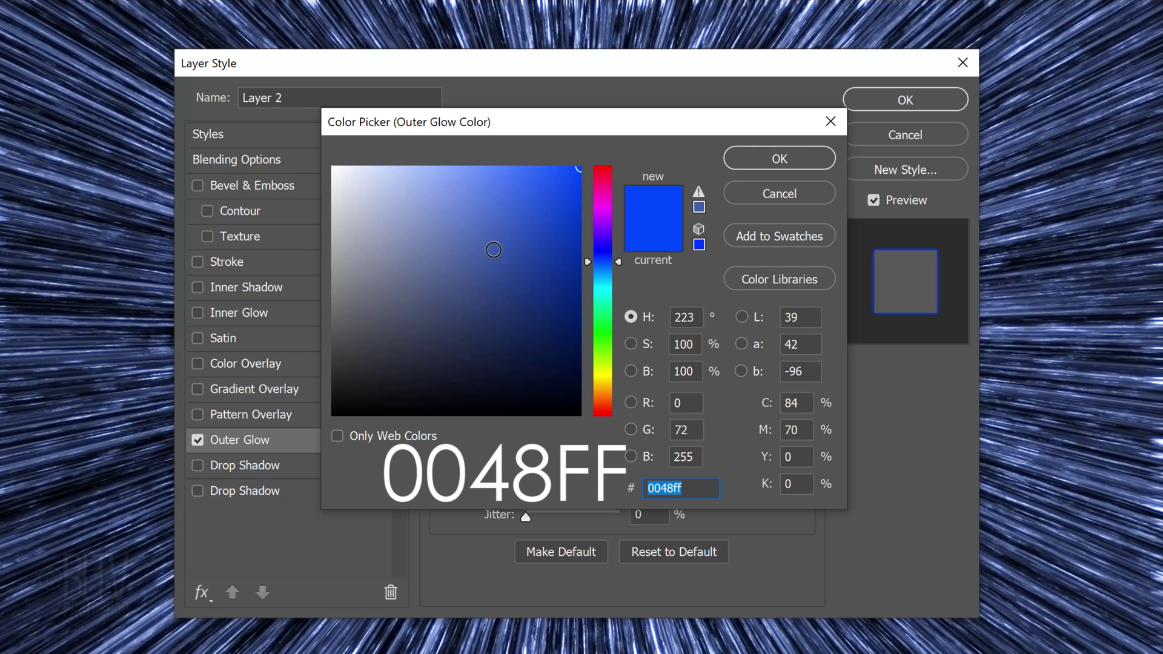
left_click(769, 161)
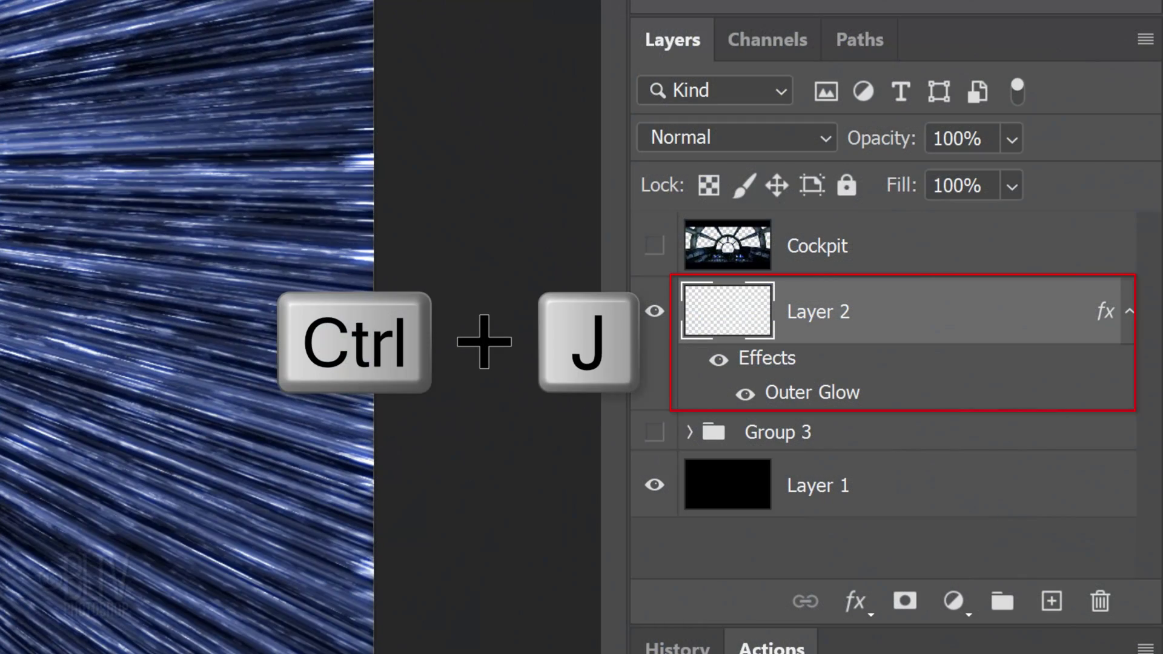
Duplicate Layer 2 as Layer 2 copy and add a layer mask to Layer 2
key("ctrl+j")
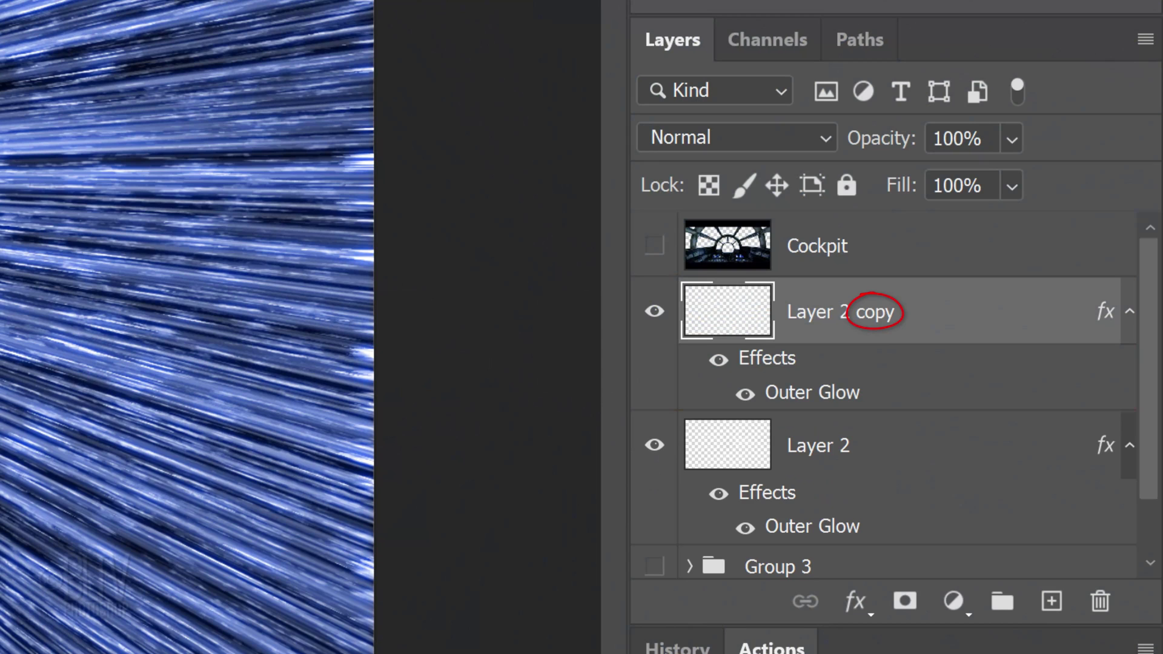
left_click(925, 456)
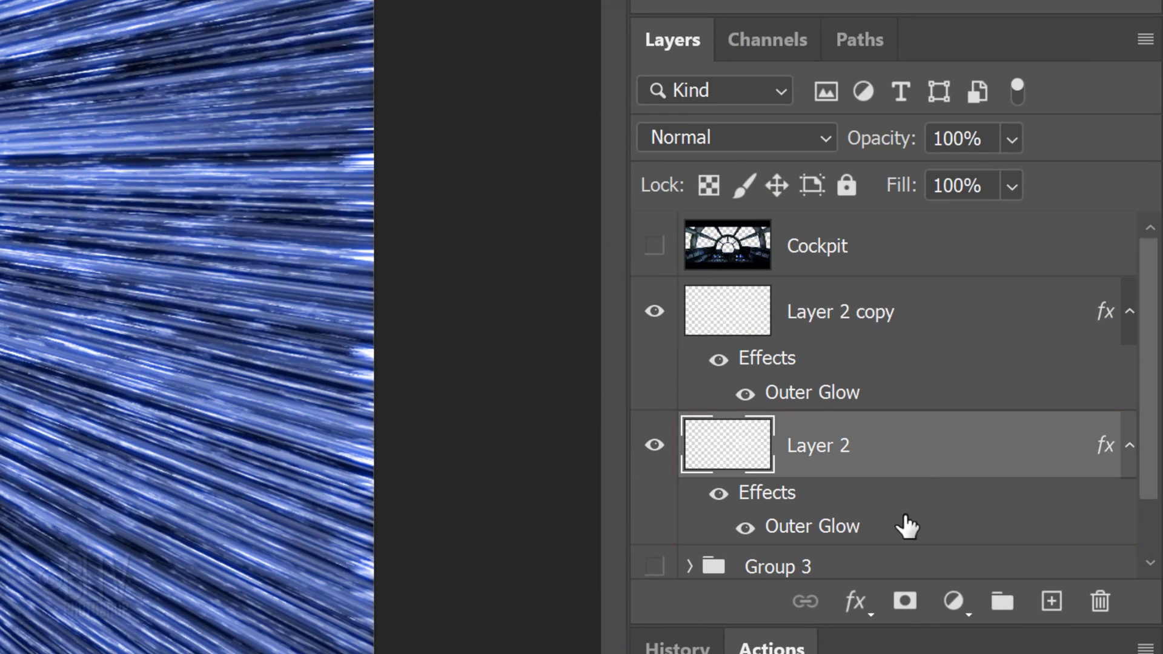
left_click(905, 605)
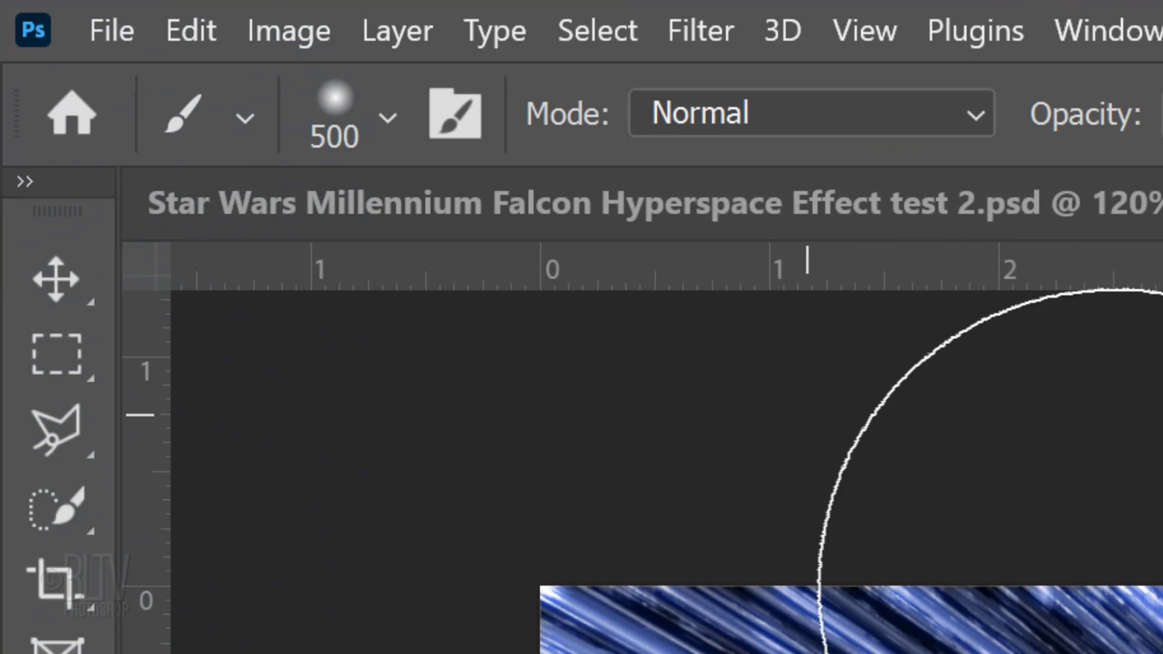
Set the brush size to 1100 px
left_click(388, 116)
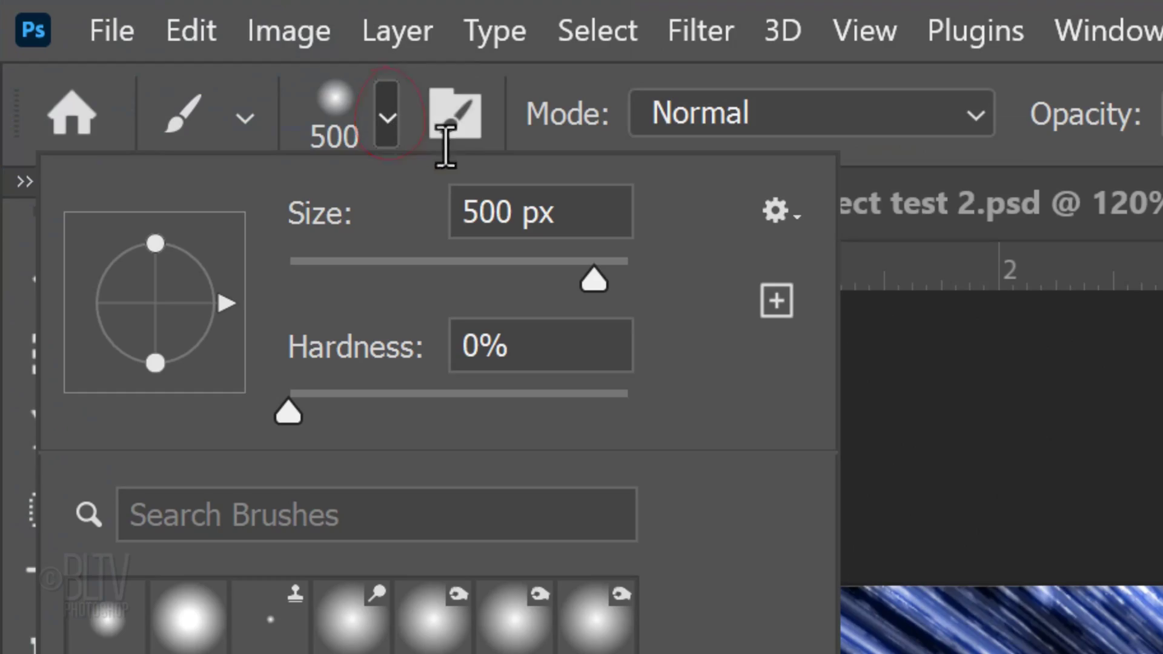
double_click(428, 202)
type("1100")
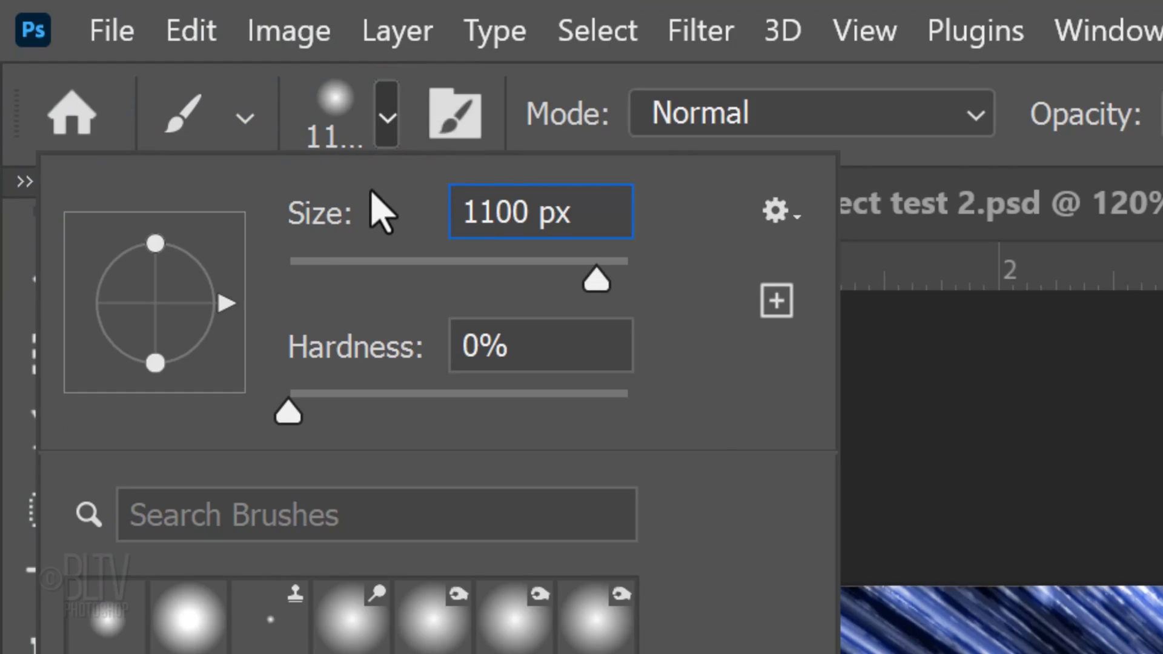